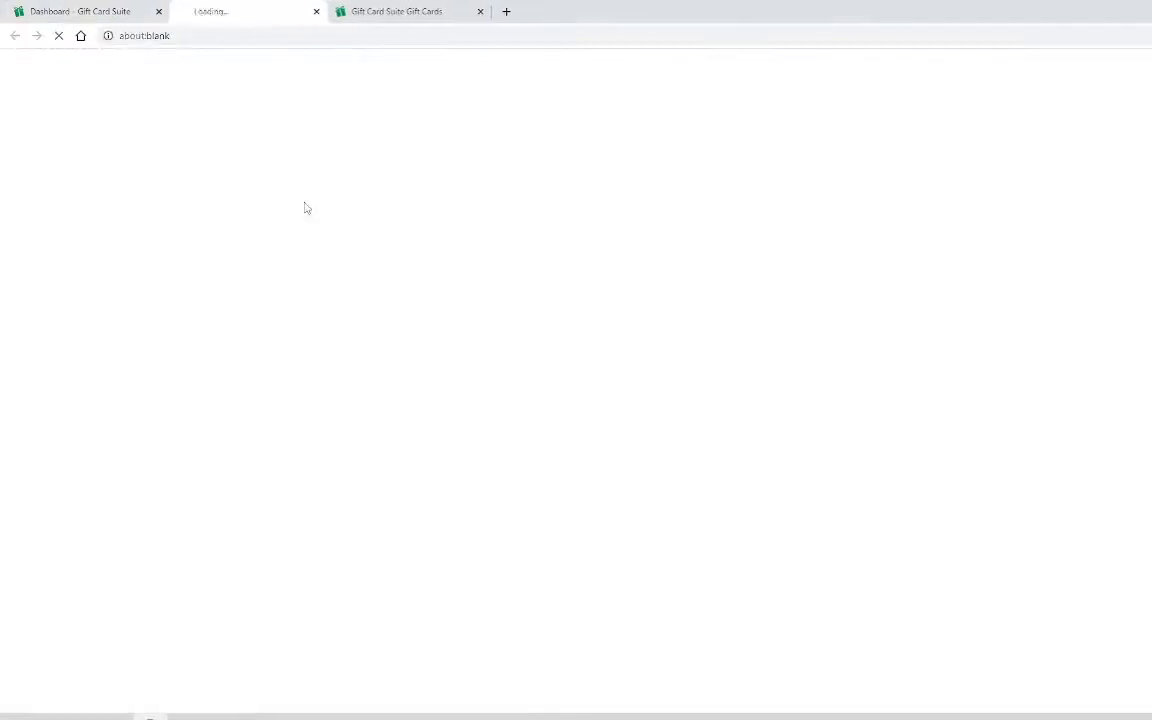
Close the extra storefront copy and review the store page's header, gift card designs and page background
{"action": "left_click", "coordinate": [485, 11]}
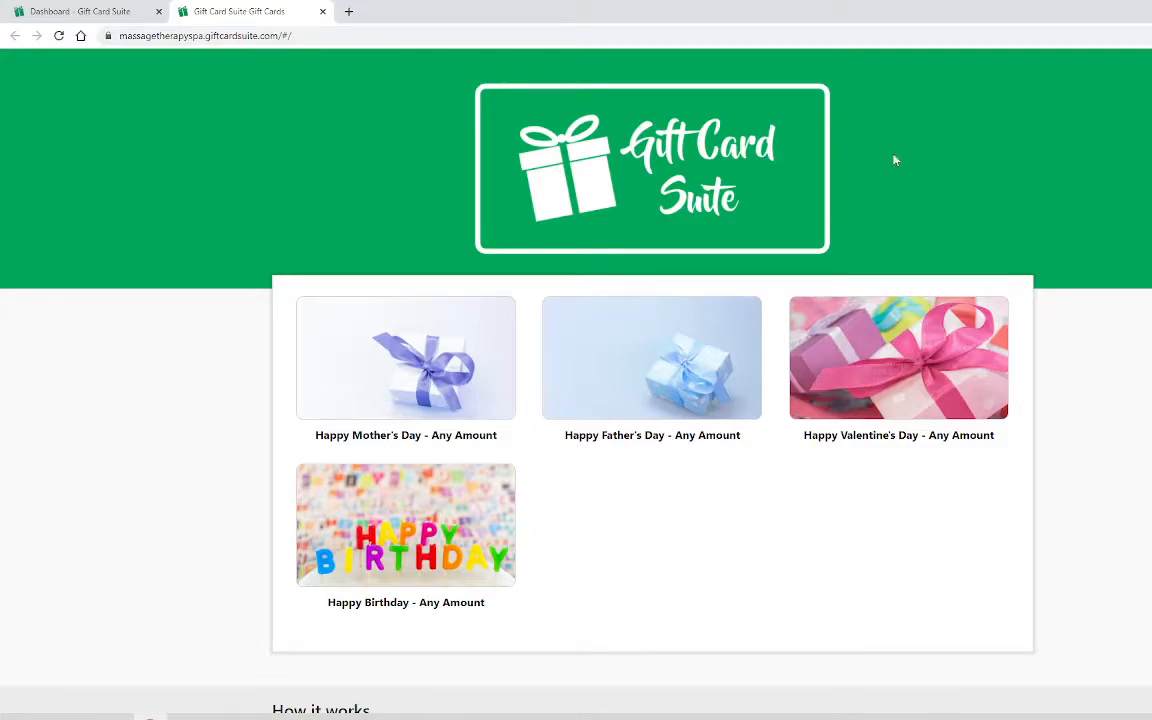
{"action": "left_click_drag", "start_coordinate": [697, 147], "coordinate": [745, 158]}
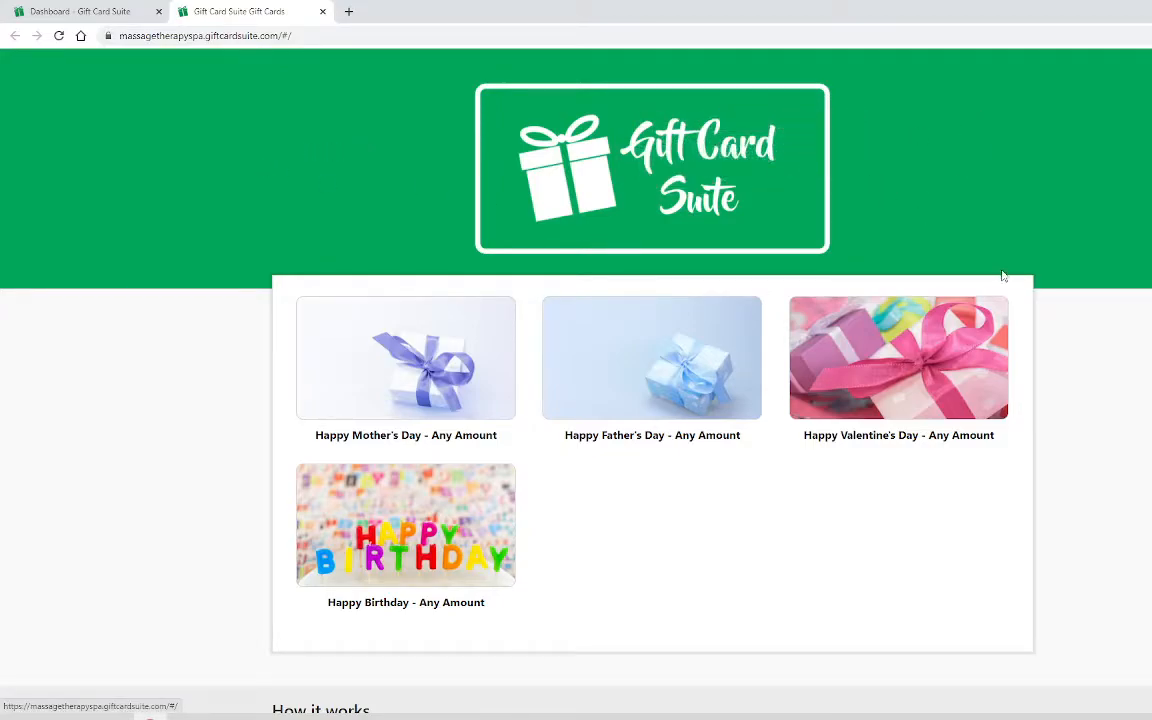
{"action": "left_click_drag", "start_coordinate": [630, 133], "coordinate": [795, 188]}
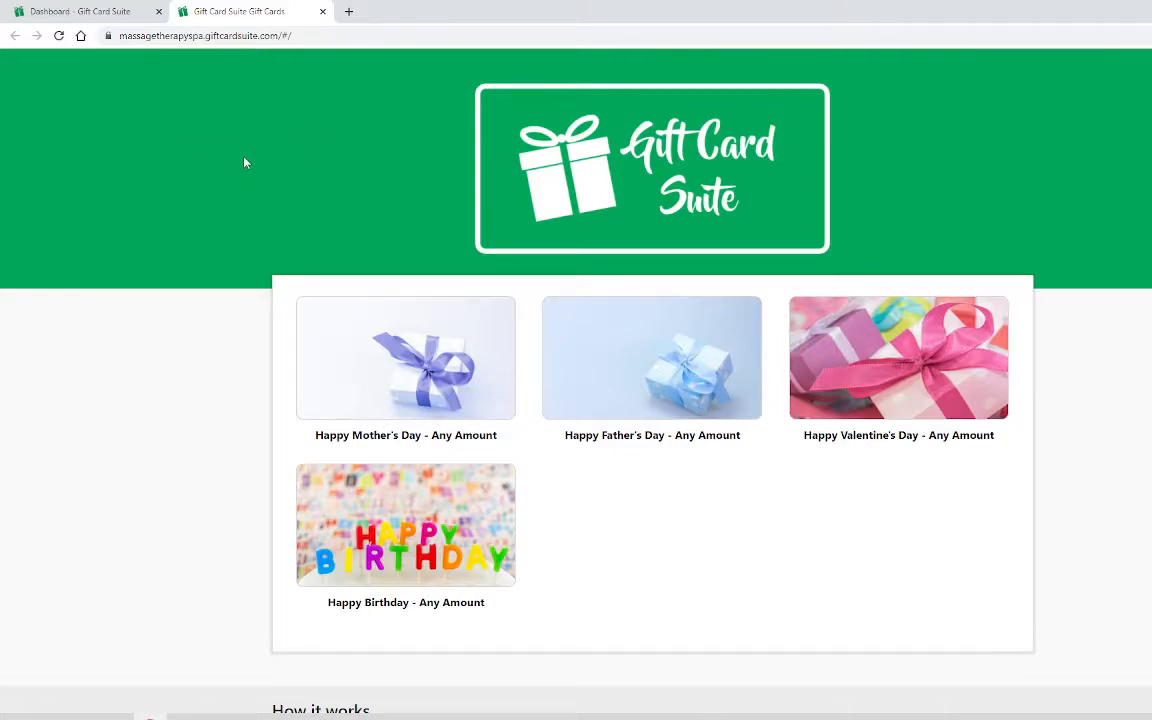
{"action": "scroll", "coordinate": [240, 168], "scroll_direction": "down", "scroll_amount": 1}
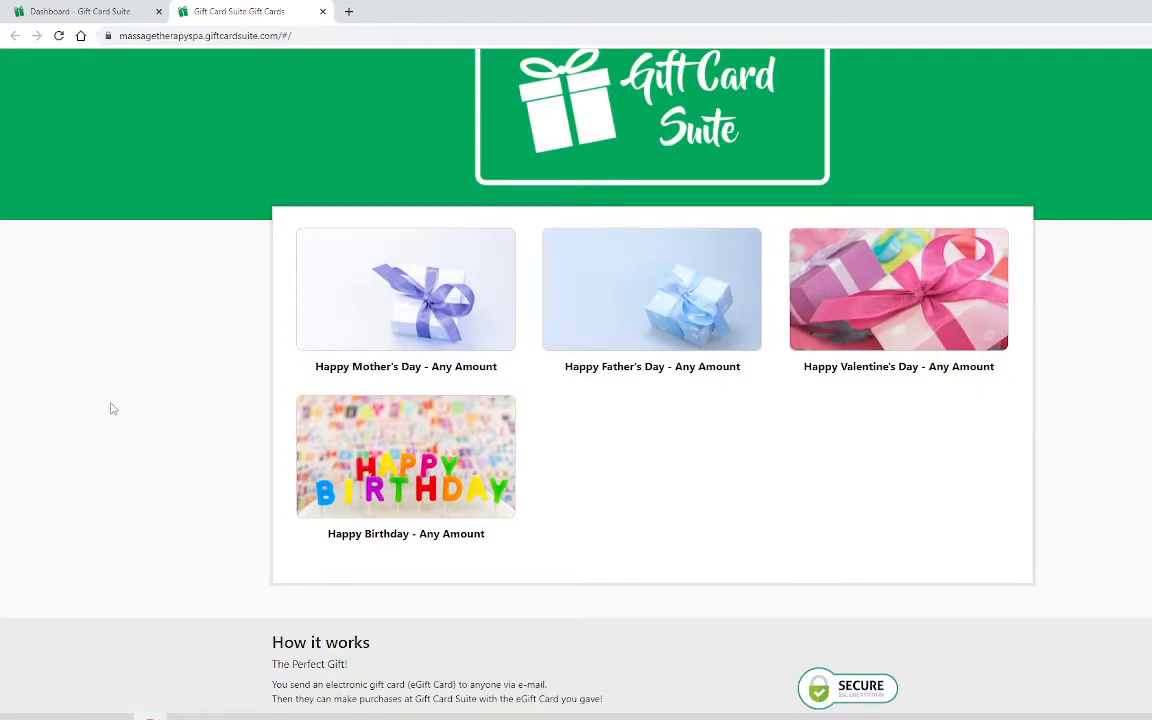
{"action": "left_click_drag", "start_coordinate": [125, 400], "coordinate": [147, 250]}
{"action": "left_click", "coordinate": [166, 337]}
{"action": "scroll", "coordinate": [170, 450], "scroll_direction": "up", "scroll_amount": 1}
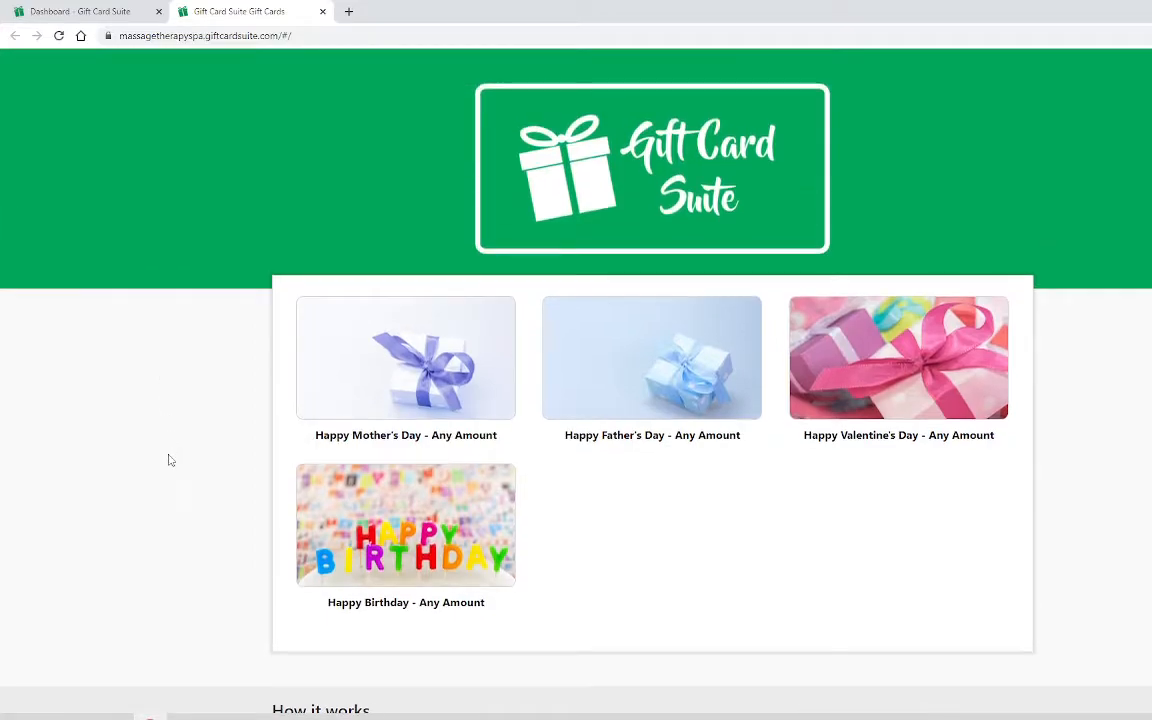
Open the online store's theme settings from the dashboard and look over the header and background options
{"action": "left_click", "coordinate": [110, 15]}
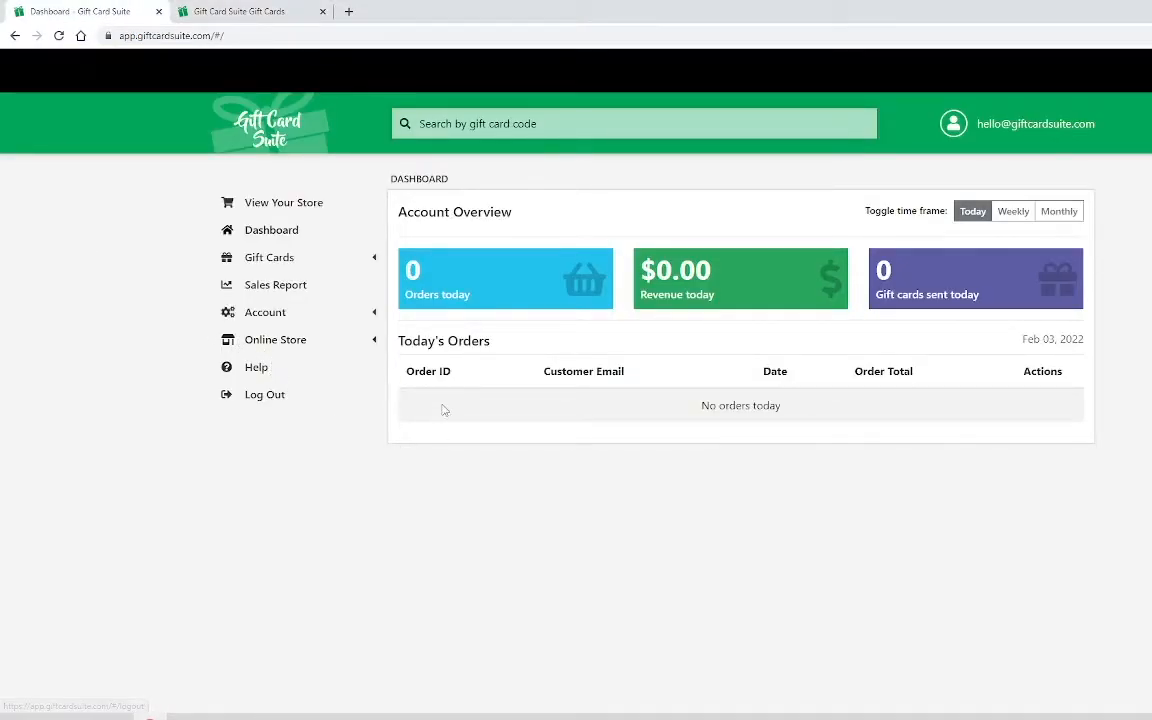
{"action": "left_click", "coordinate": [370, 345]}
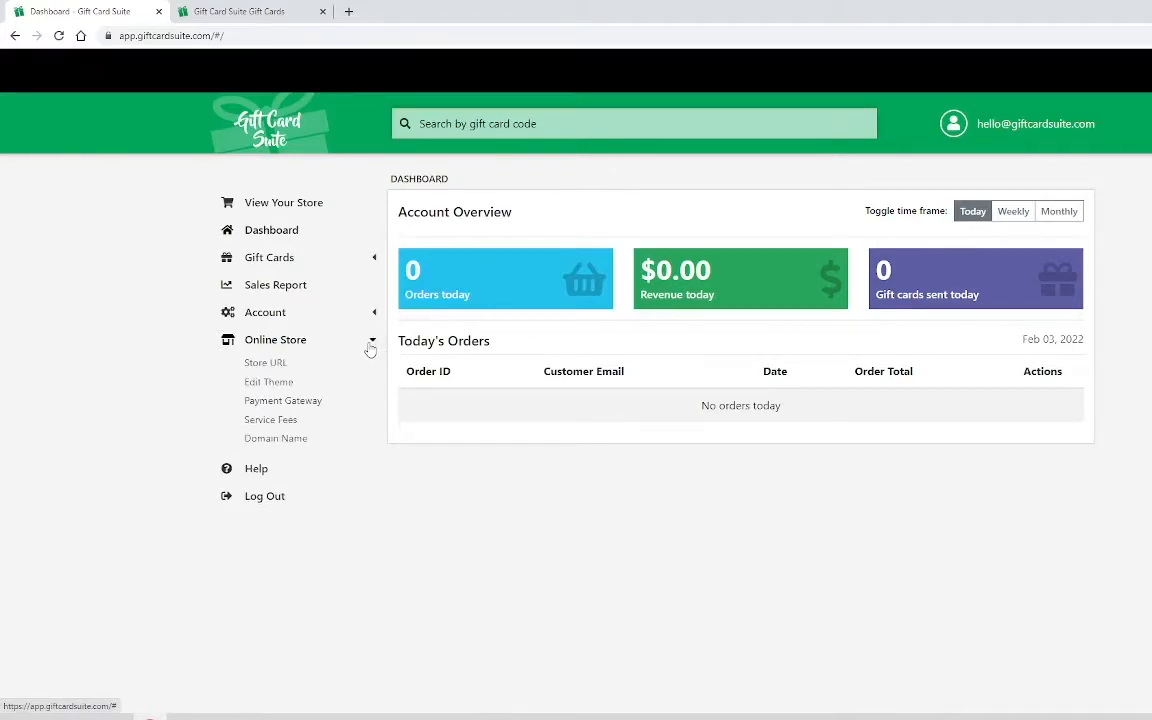
{"action": "left_click", "coordinate": [262, 384]}
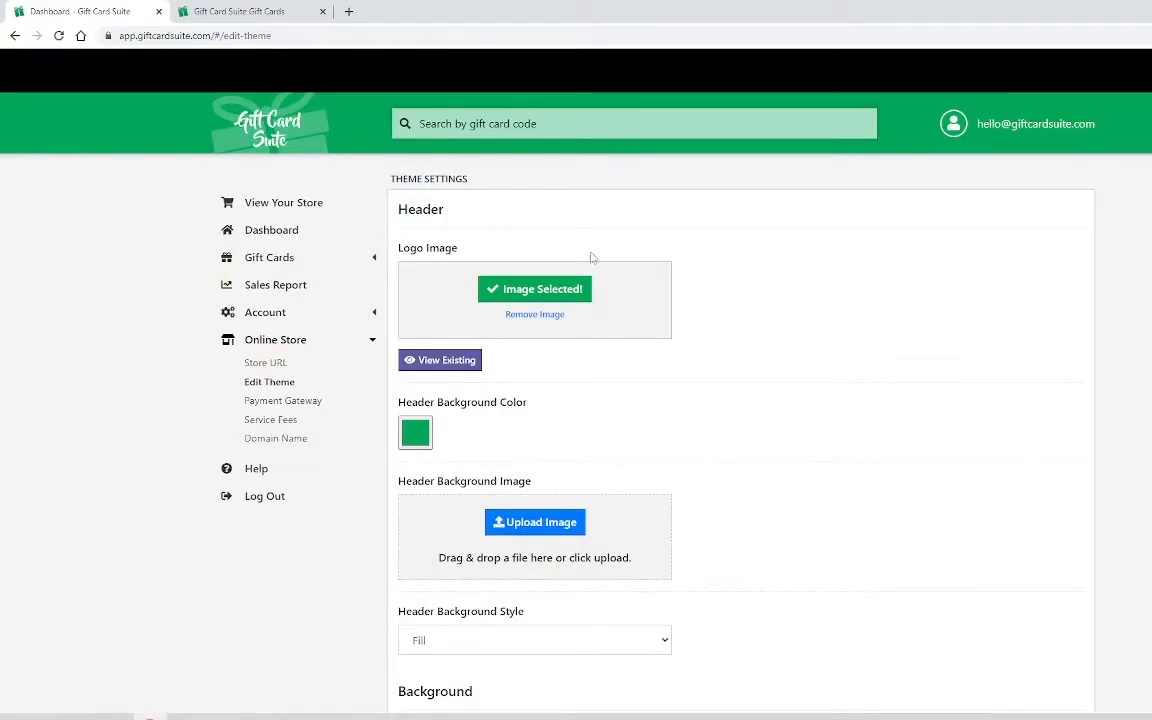
{"action": "scroll", "coordinate": [591, 253], "scroll_direction": "down", "scroll_amount": 4}
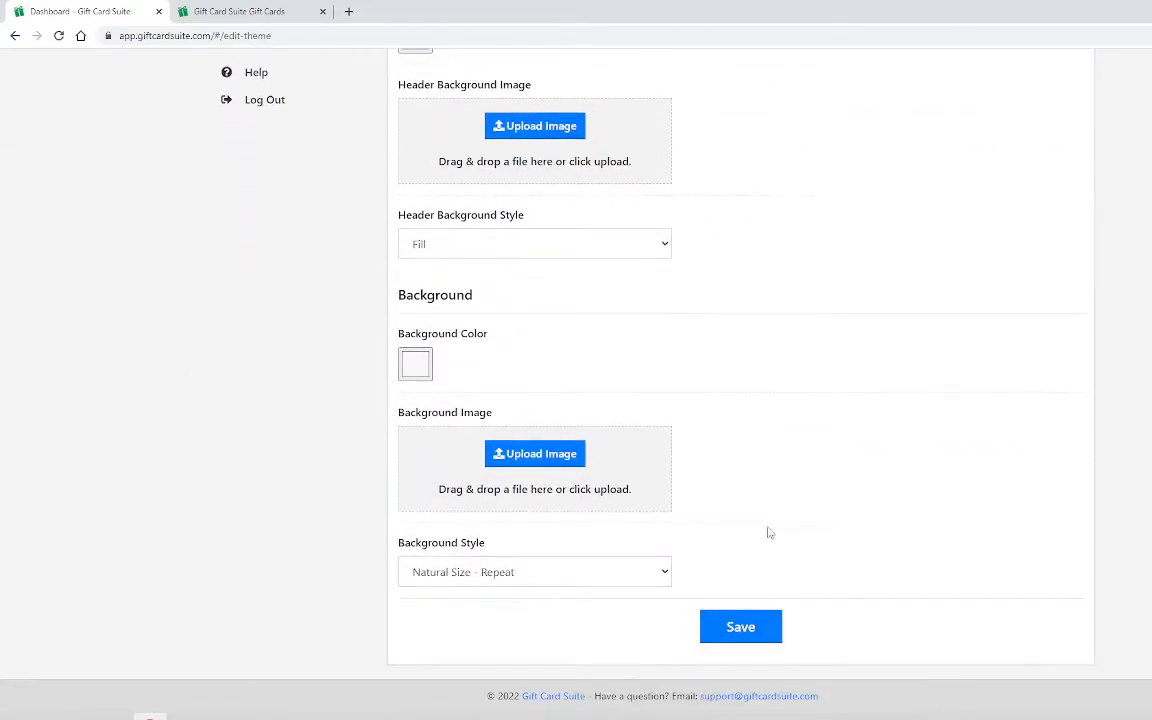
{"action": "scroll", "coordinate": [766, 529], "scroll_direction": "up", "scroll_amount": 4}
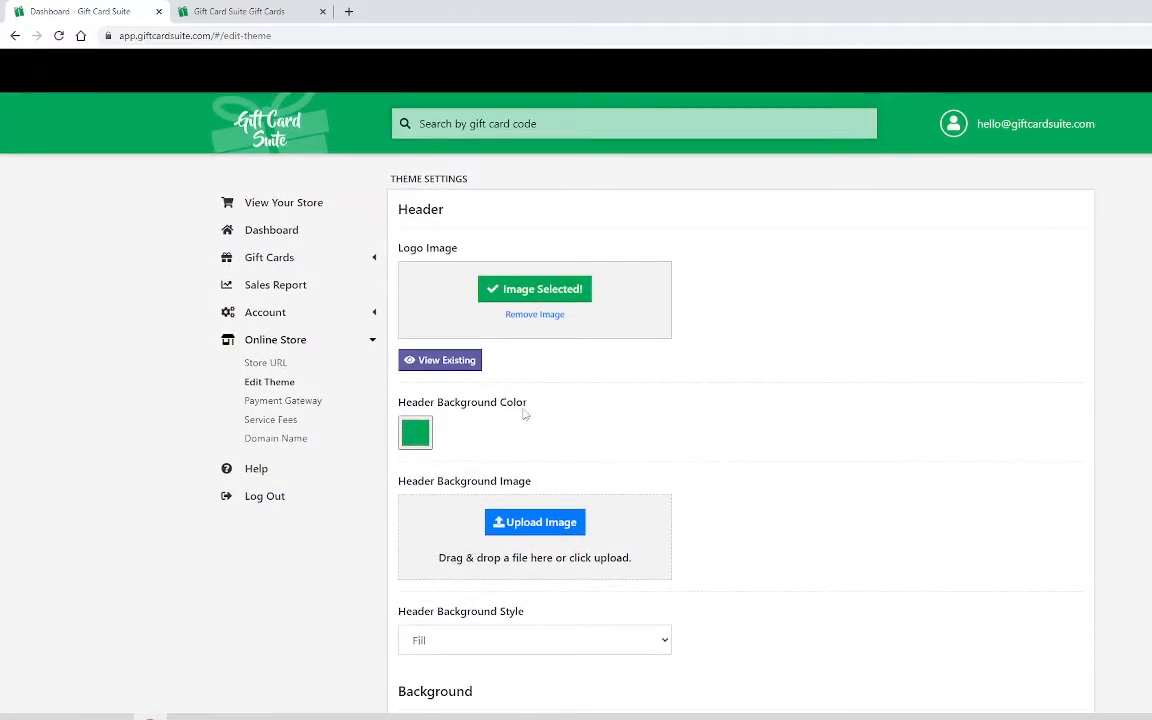
Compare the storefront's current header and background with the options in the theme settings
{"action": "left_click", "coordinate": [235, 12]}
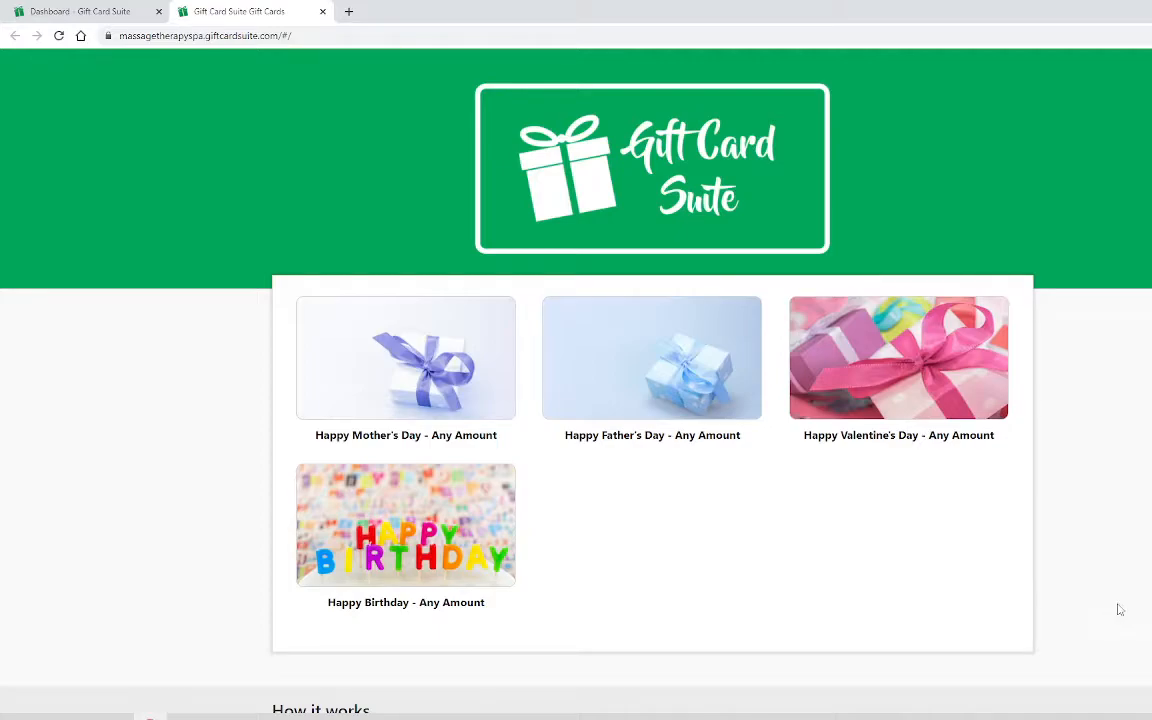
{"action": "left_click", "coordinate": [80, 11]}
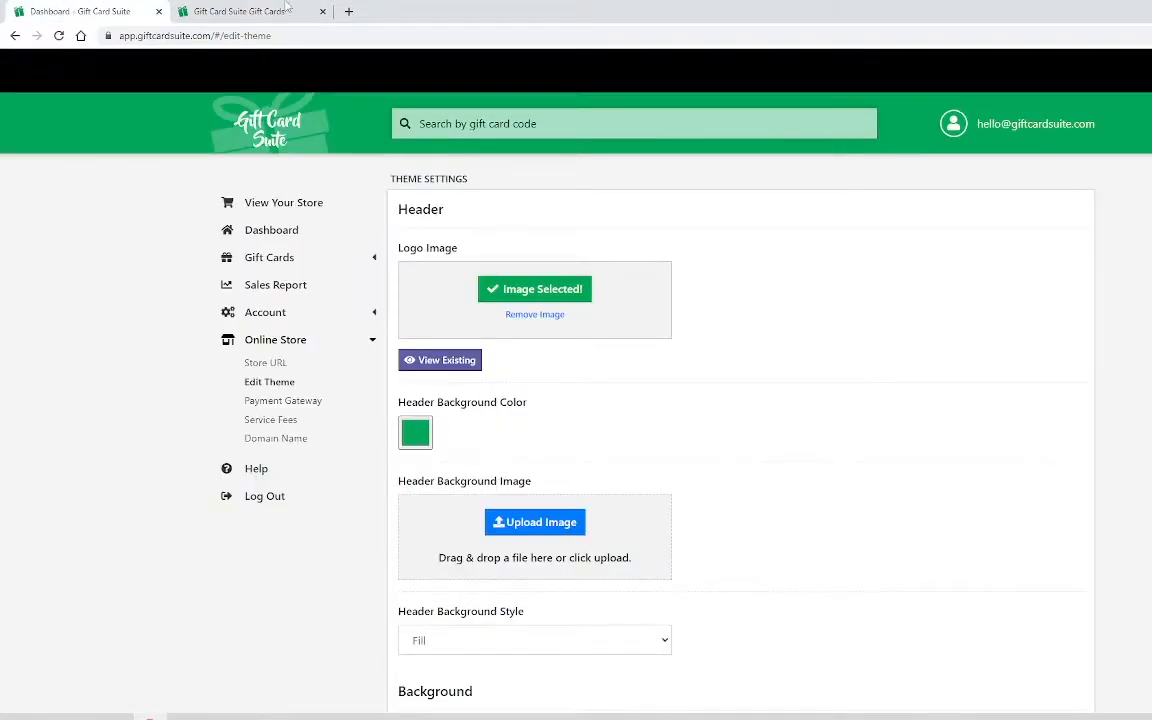
{"action": "left_click", "coordinate": [210, 9]}
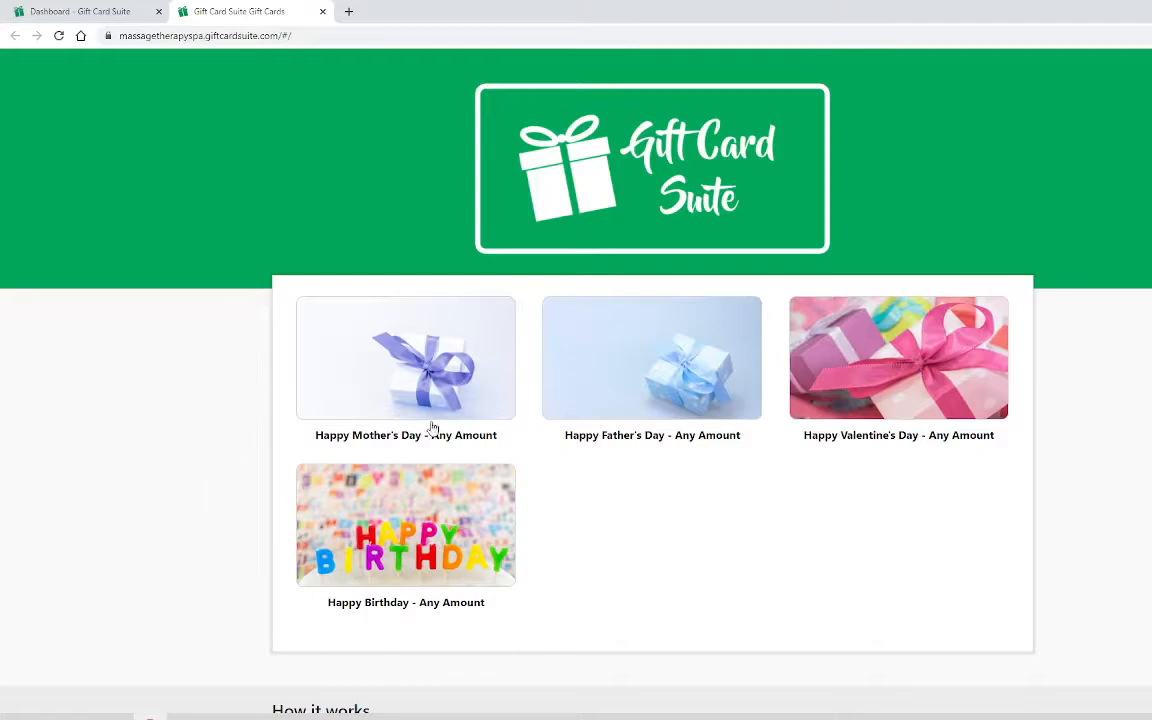
{"action": "left_click", "coordinate": [95, 12]}
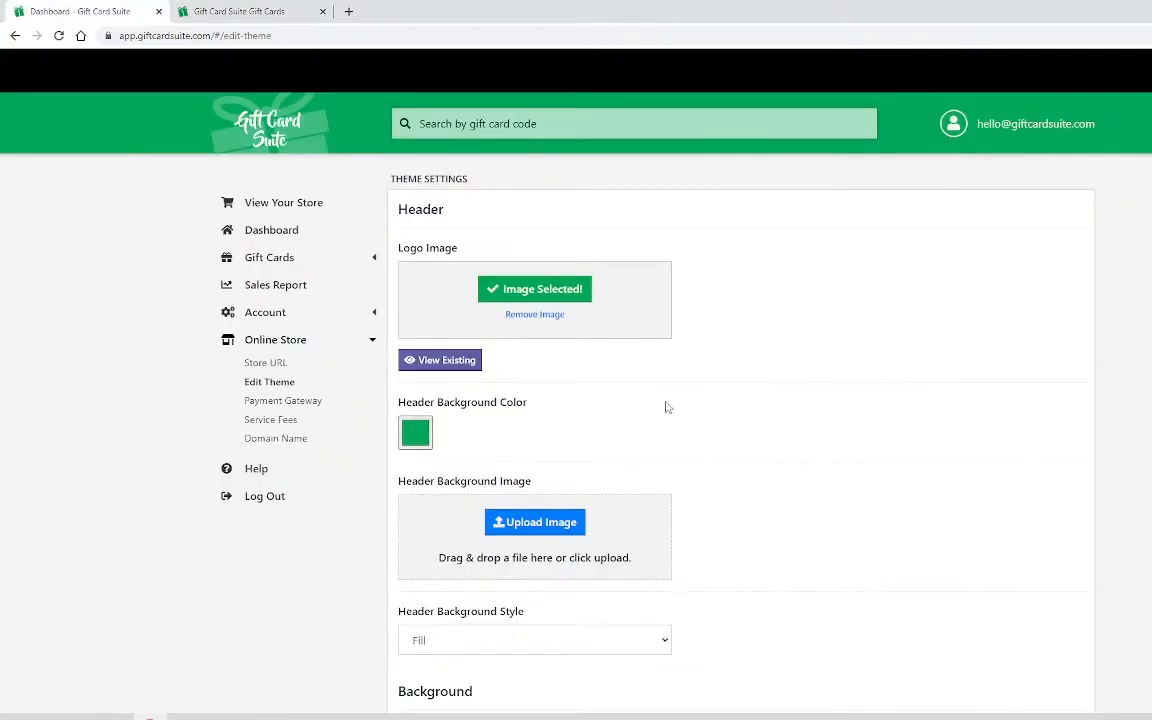
Replace the header's logo image with the white eGift Card Shop logo file and save the theme
{"action": "left_click", "coordinate": [558, 316]}
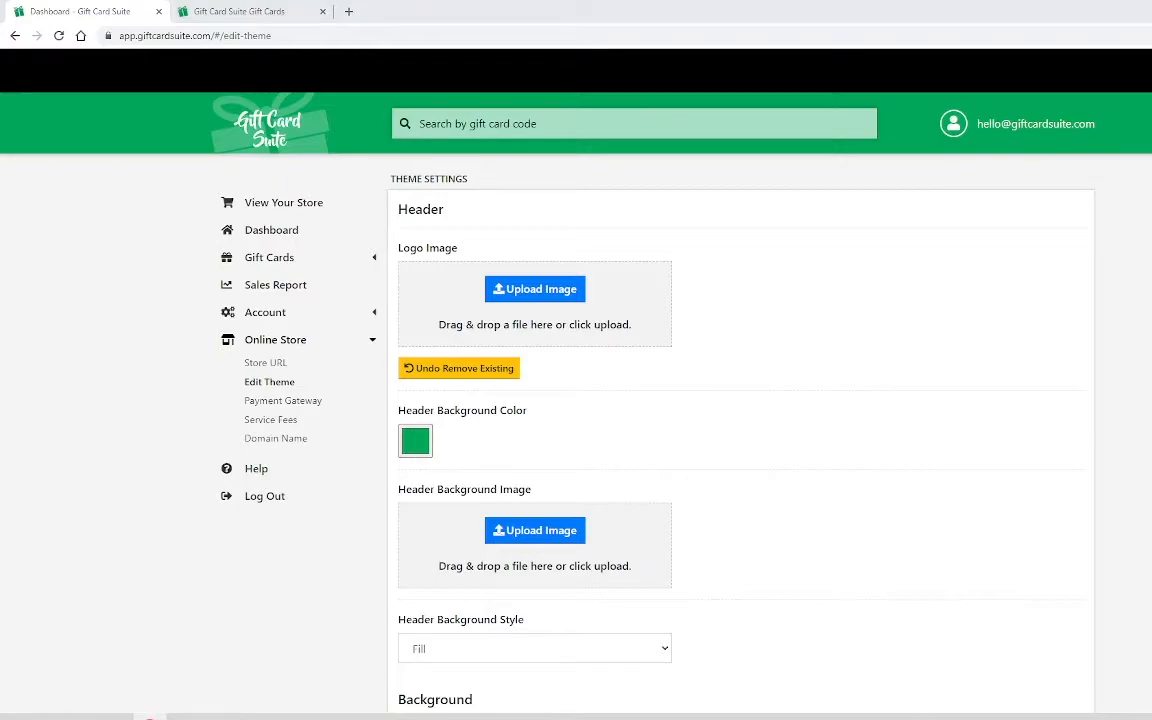
{"action": "left_click_drag", "start_coordinate": [130, 356], "coordinate": [490, 290]}
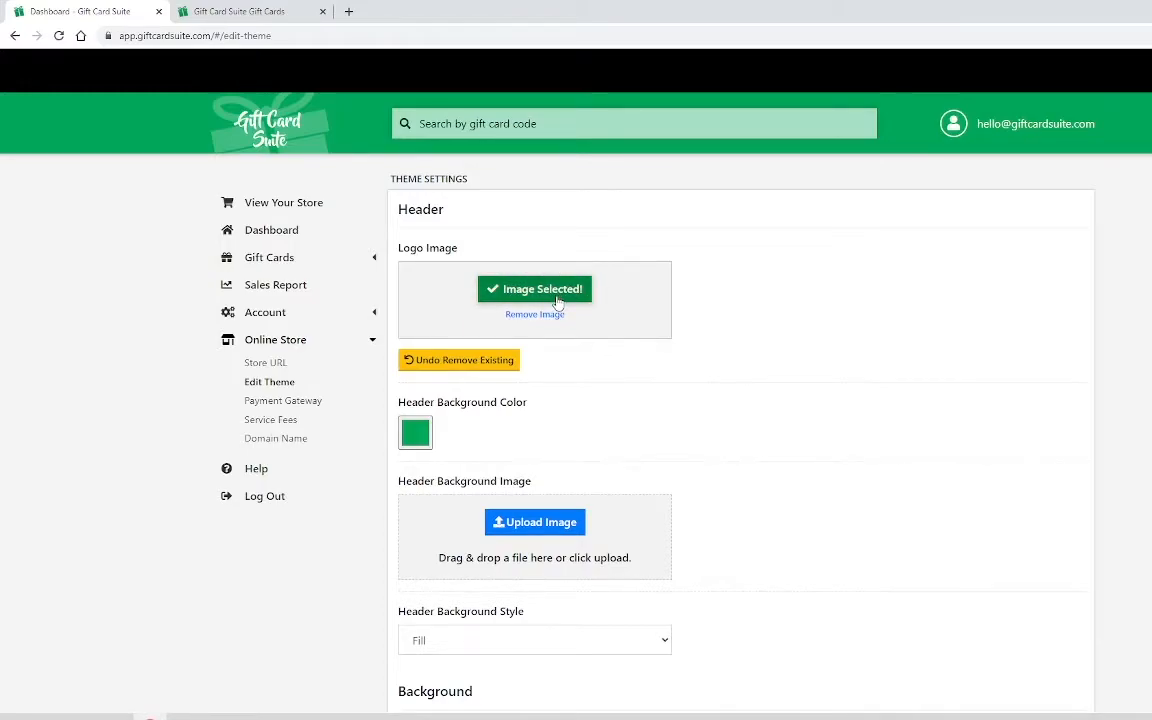
{"action": "scroll", "coordinate": [887, 319], "scroll_direction": "down", "scroll_amount": 4}
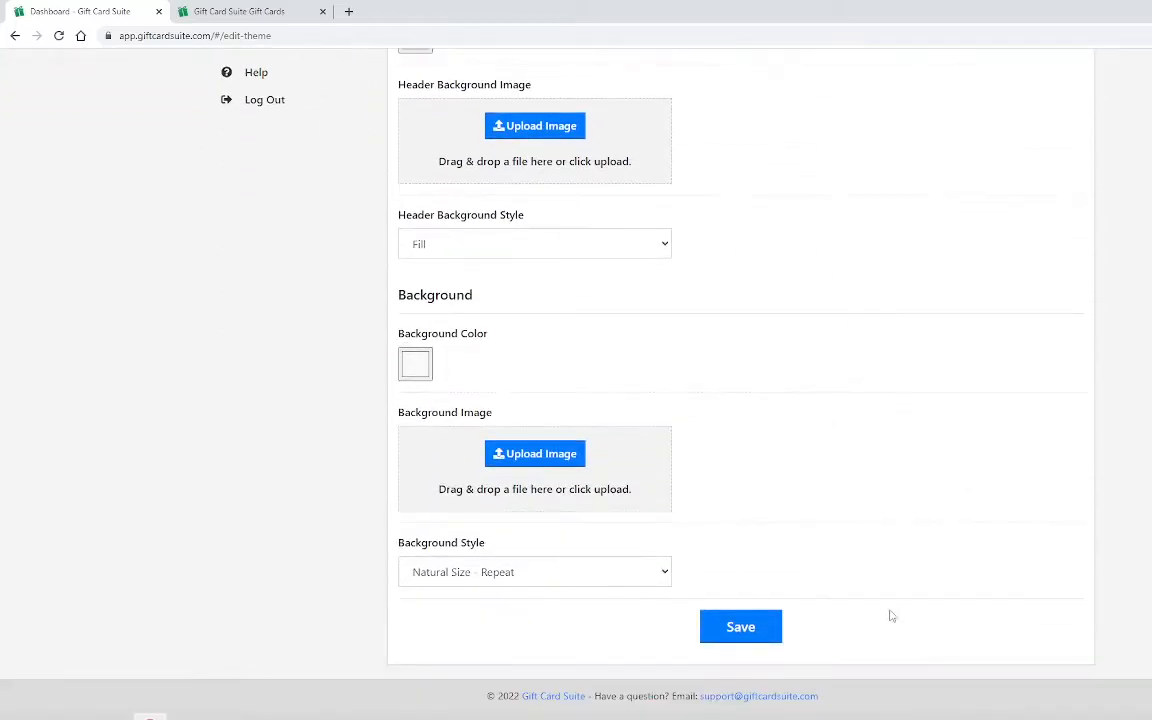
{"action": "left_click", "coordinate": [740, 627]}
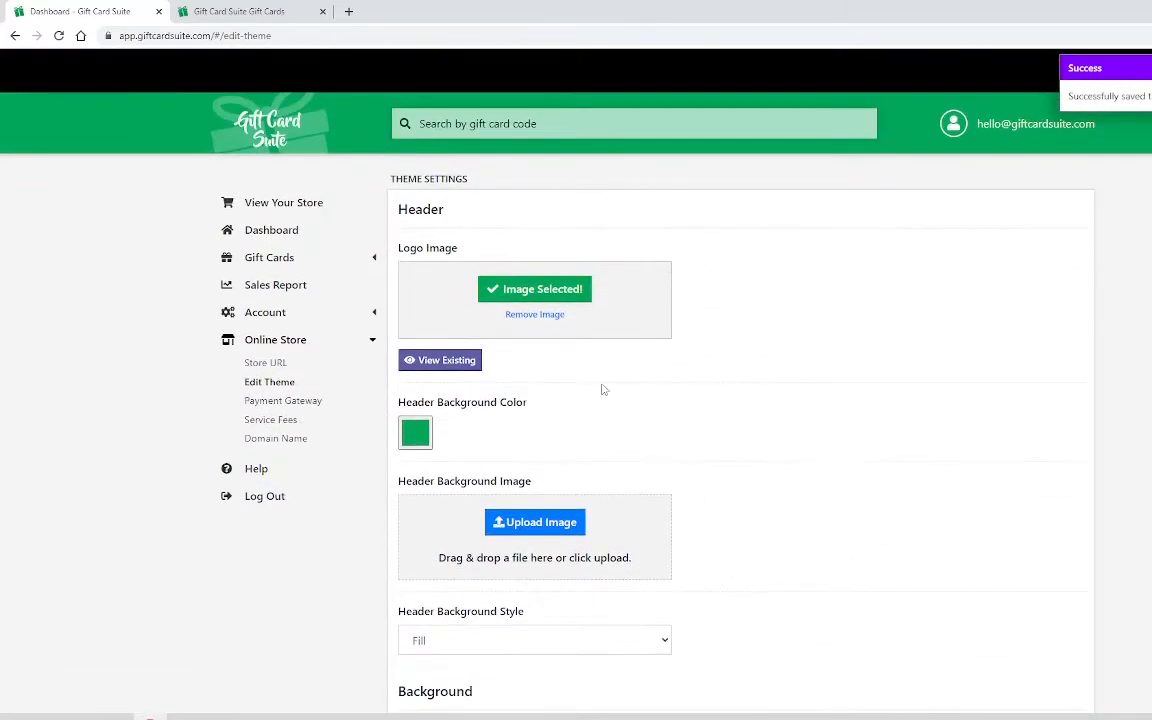
Open the updated storefront, compare its logo with the earlier version, and return to the theme settings
{"action": "left_click", "coordinate": [316, 204]}
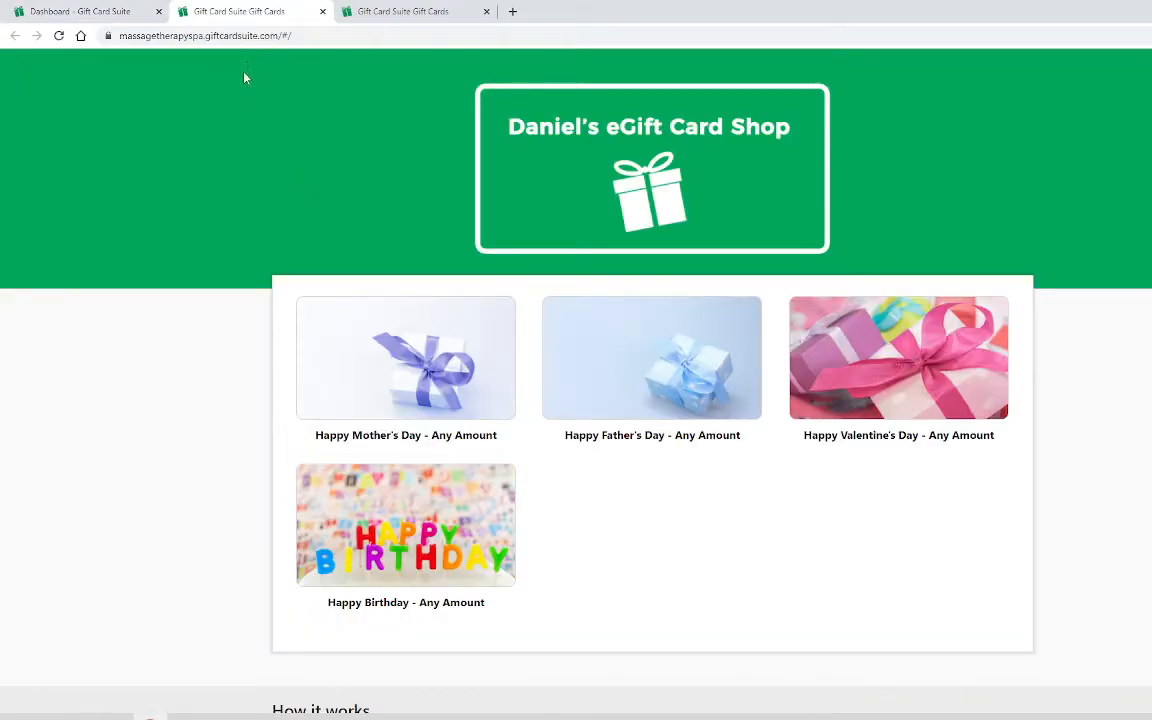
{"action": "left_click", "coordinate": [350, 11]}
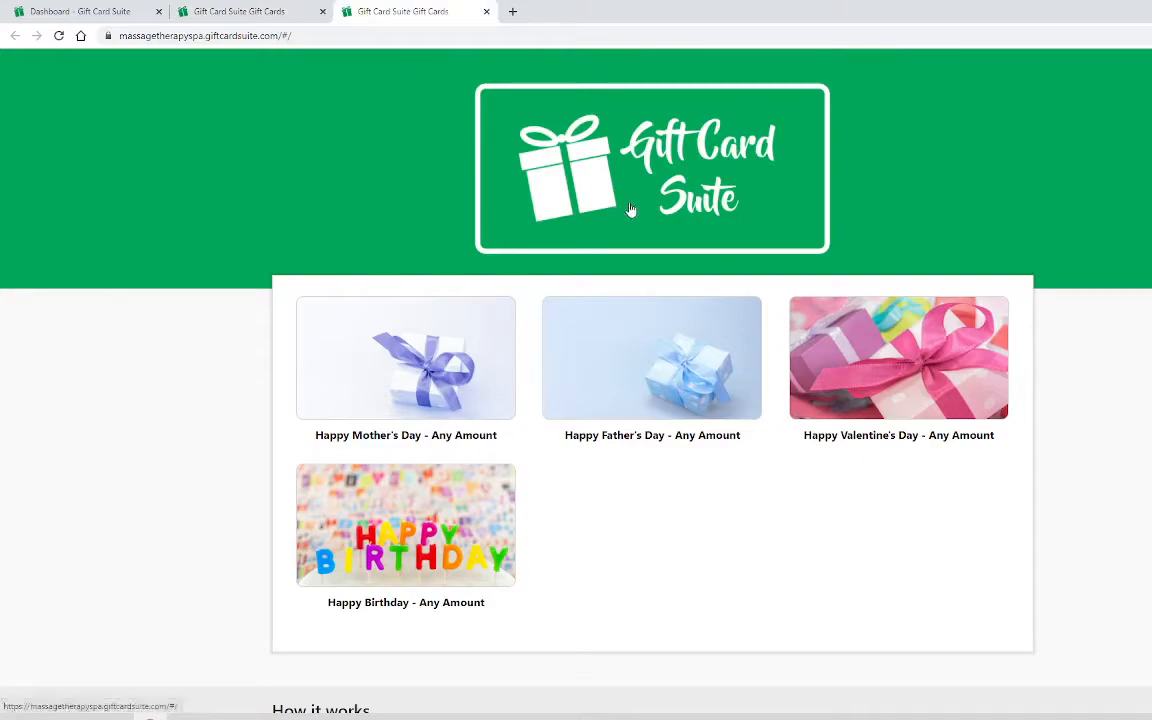
{"action": "left_click", "coordinate": [240, 12]}
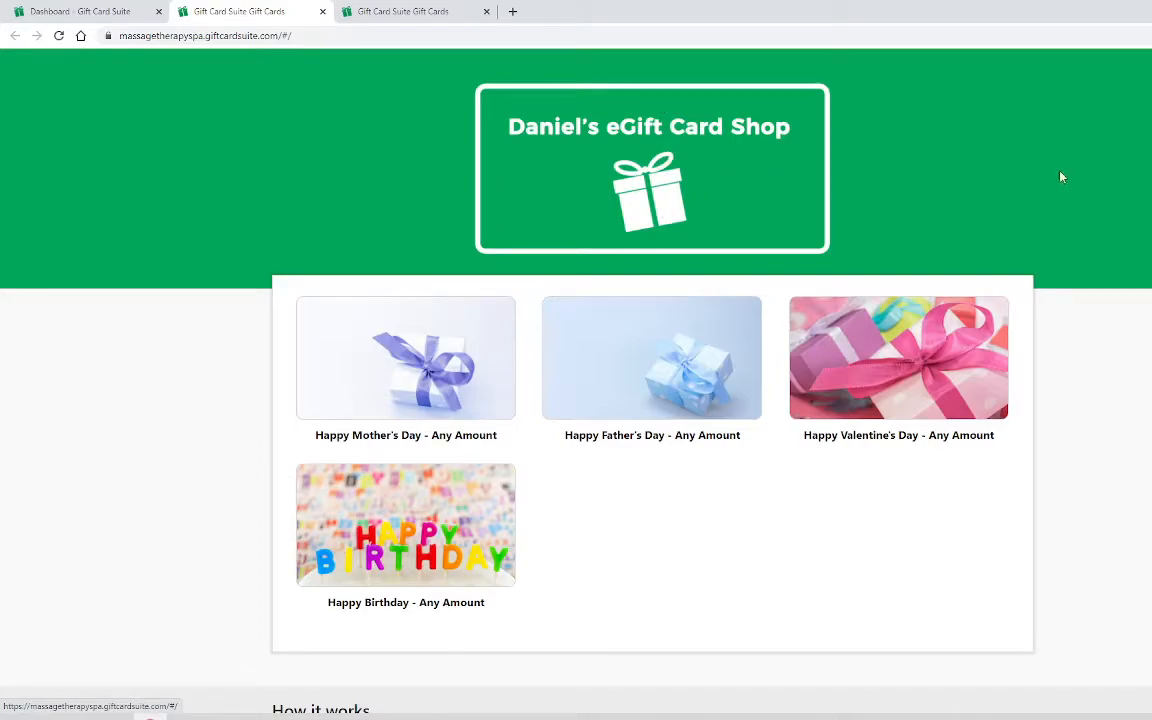
{"action": "left_click", "coordinate": [90, 11]}
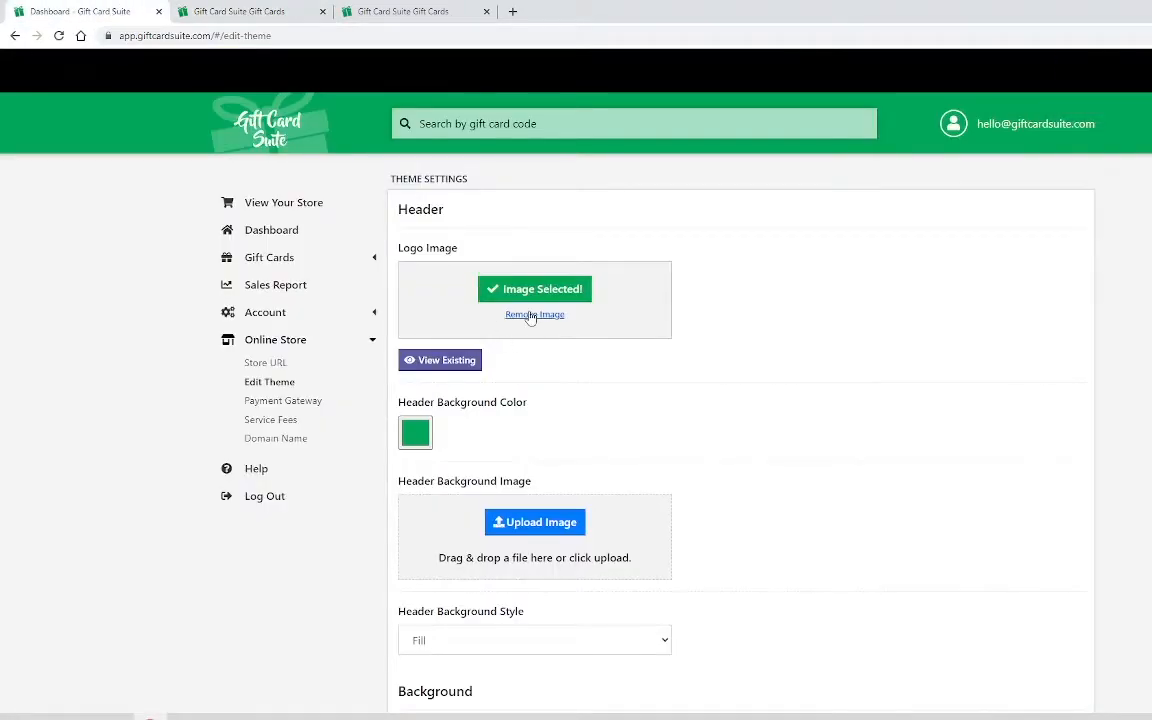
{"action": "left_click", "coordinate": [238, 11]}
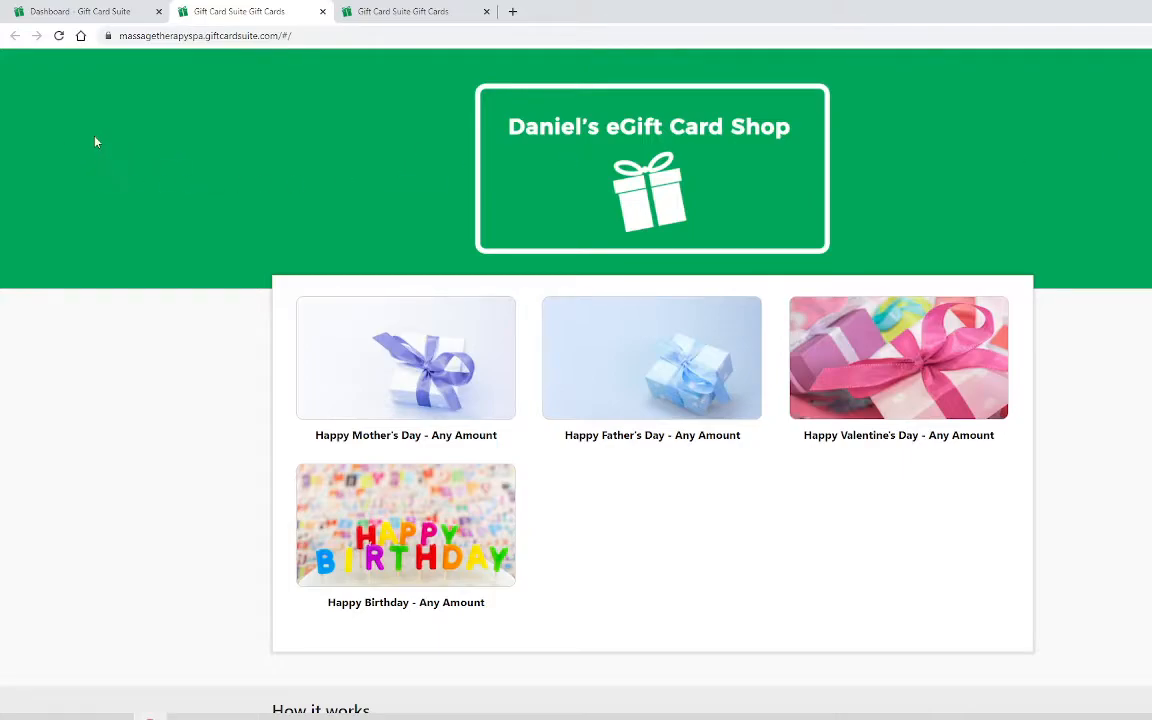
{"action": "left_click", "coordinate": [12, 8]}
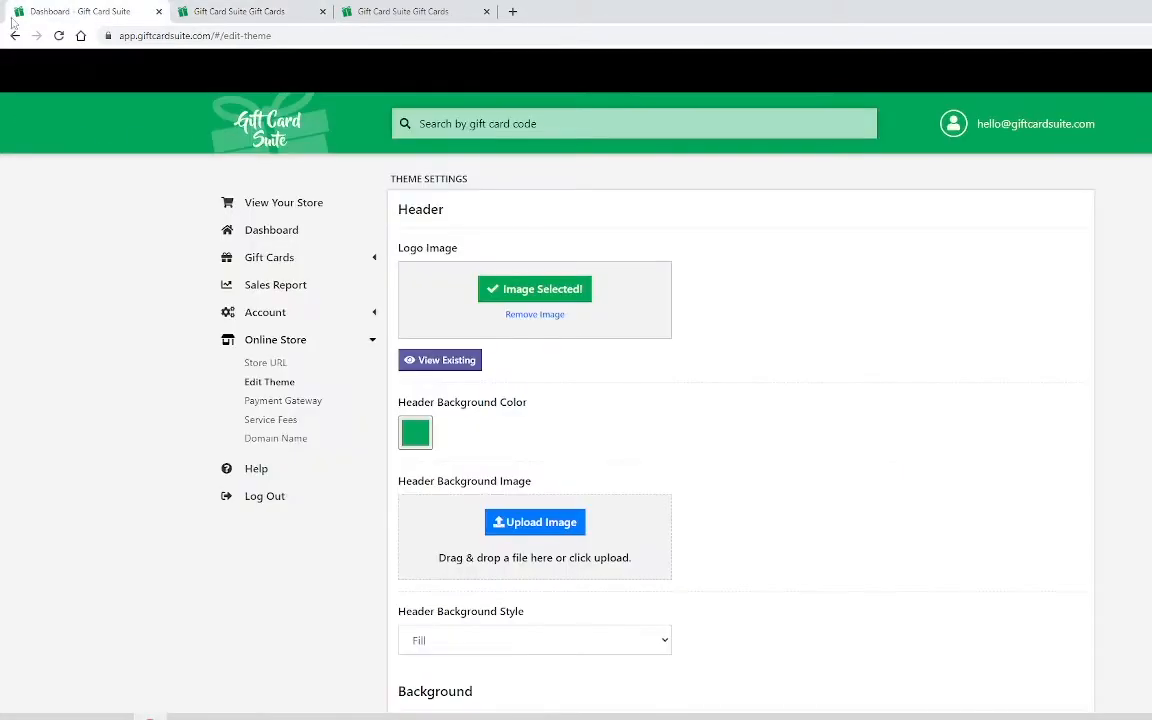
Save the theme with a dark red header background color and check it on the storefront
{"action": "scroll", "coordinate": [614, 422], "scroll_direction": "down", "scroll_amount": 1}
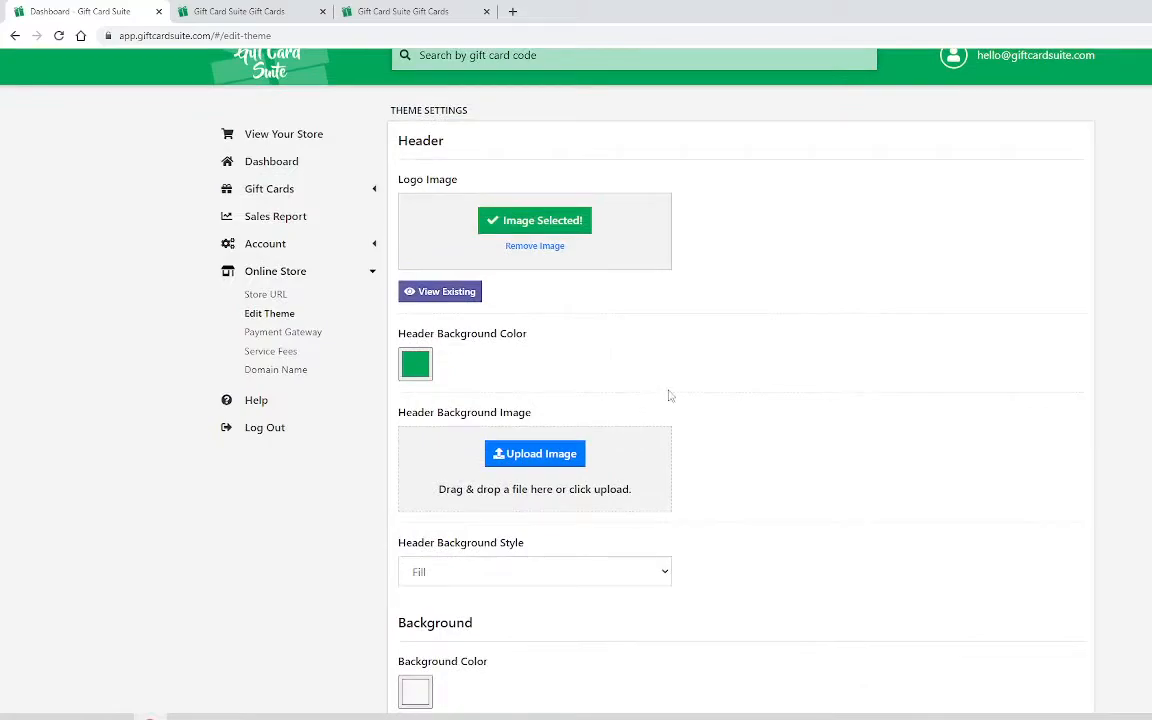
{"action": "left_click", "coordinate": [425, 367]}
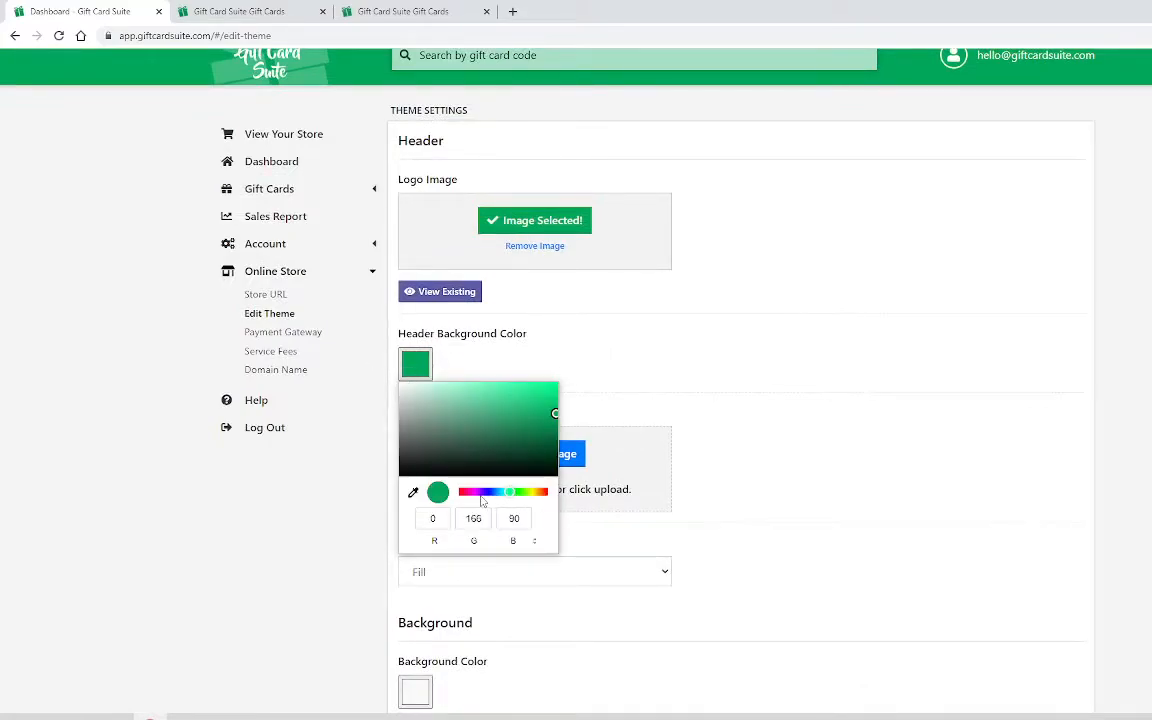
{"action": "left_click_drag", "start_coordinate": [480, 500], "coordinate": [458, 489]}
{"action": "left_click", "coordinate": [661, 326]}
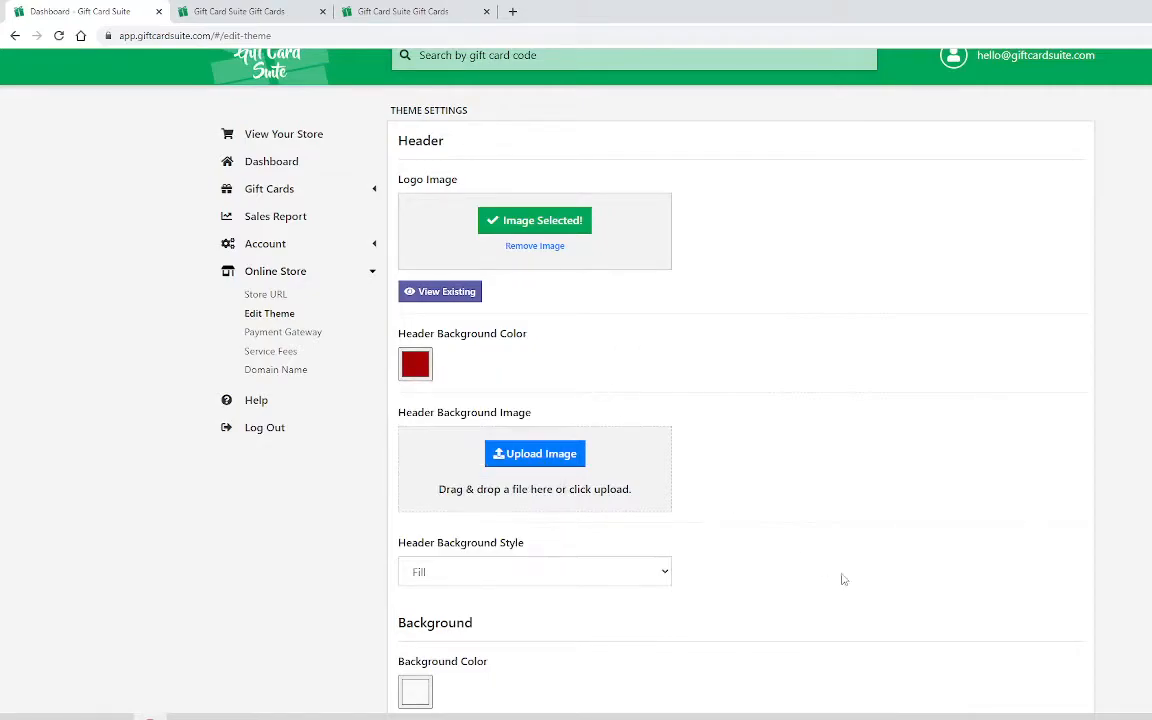
{"action": "scroll", "coordinate": [780, 552], "scroll_direction": "down", "scroll_amount": 3}
{"action": "left_click", "coordinate": [768, 627]}
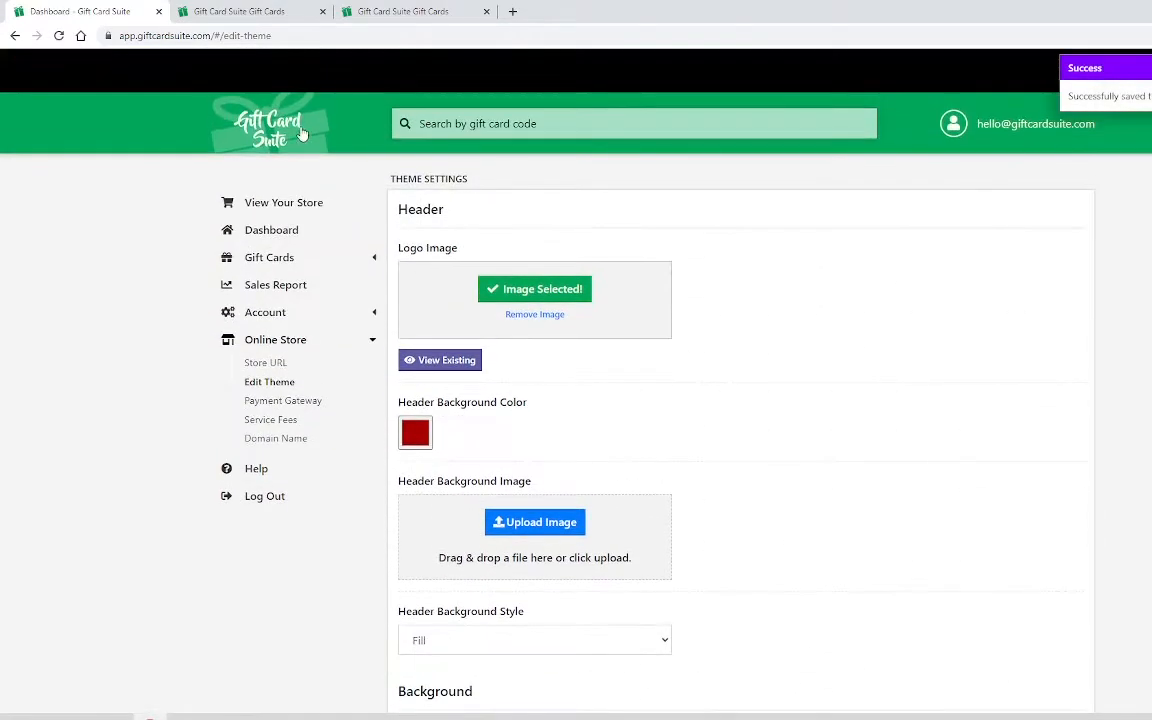
{"action": "left_click", "coordinate": [311, 205]}
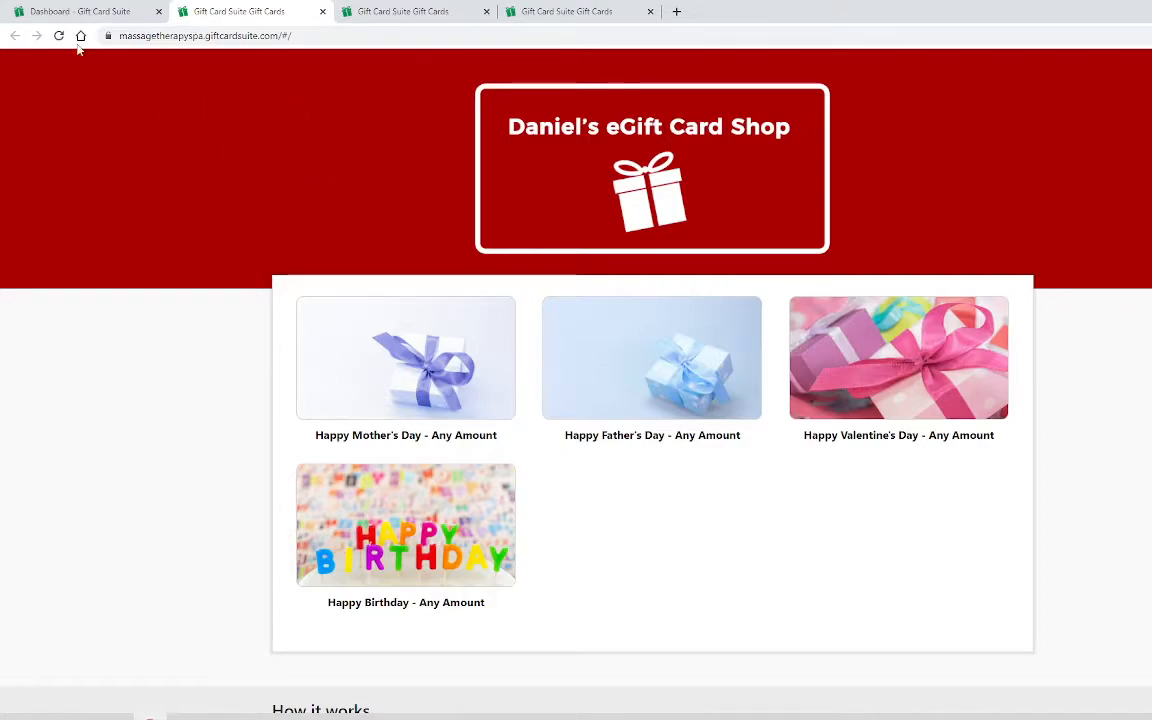
{"action": "left_click", "coordinate": [76, 11]}
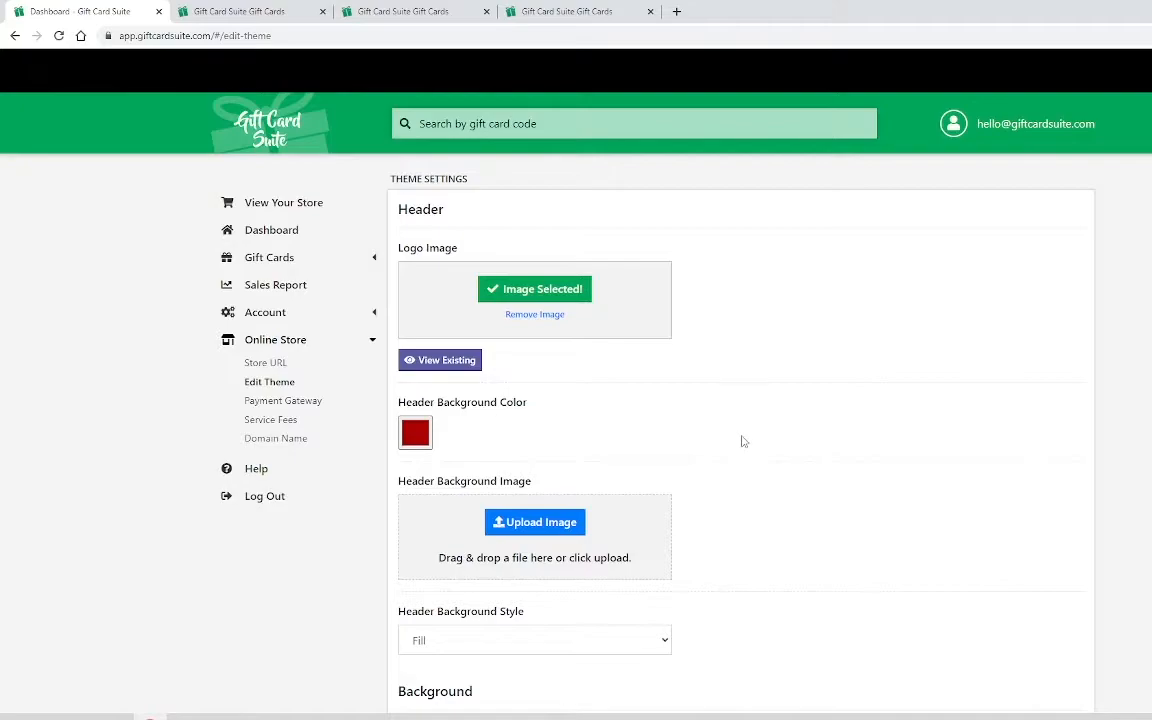
Save the theme with a grey scallop-pattern image as the header background and check it on the storefront
{"action": "scroll", "coordinate": [743, 442], "scroll_direction": "down", "scroll_amount": 2}
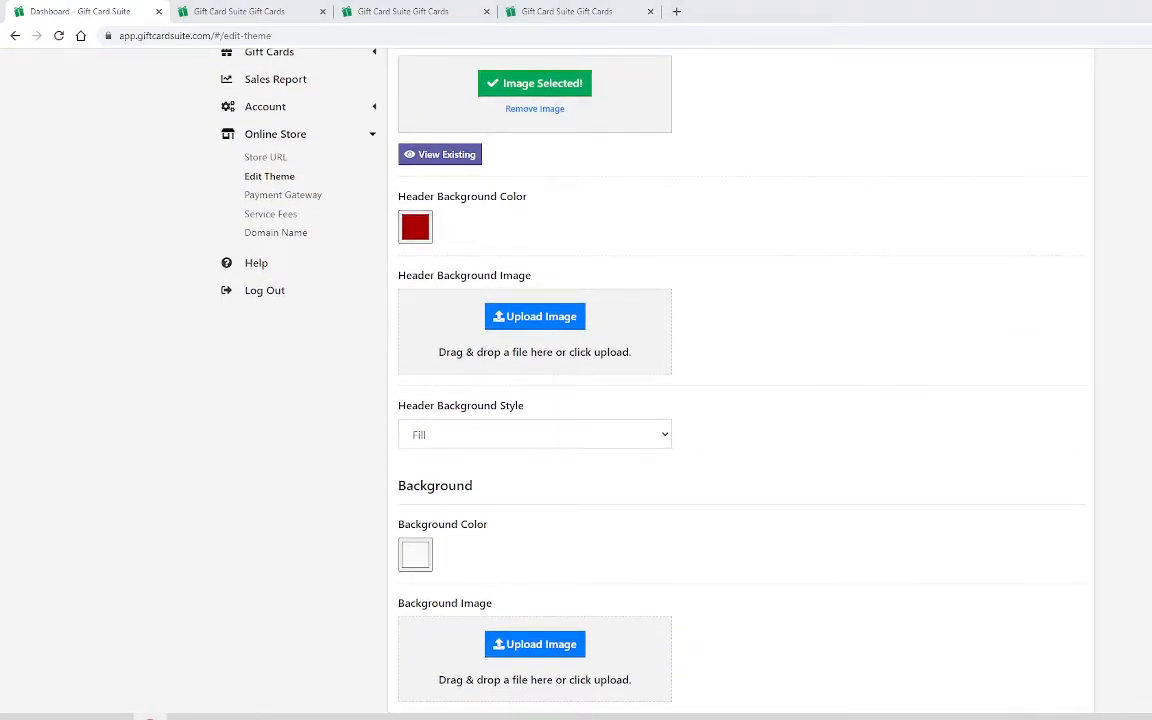
{"action": "left_click_drag", "start_coordinate": [6, 395], "coordinate": [595, 338]}
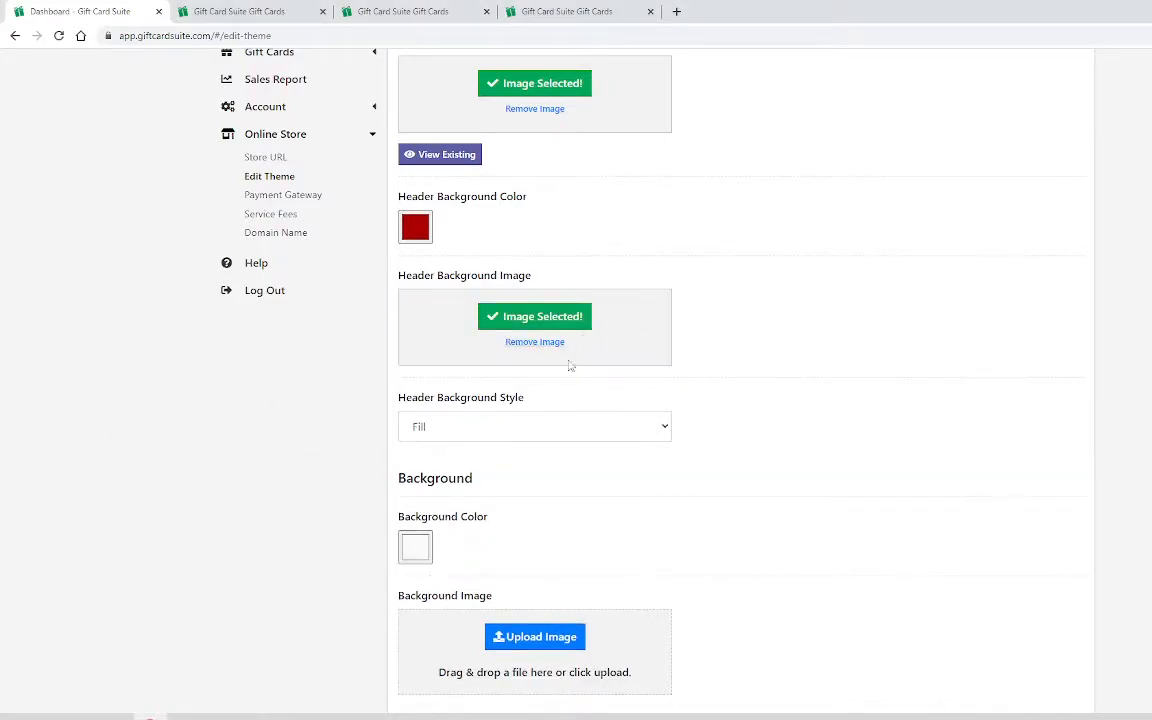
{"action": "scroll", "coordinate": [1010, 444], "scroll_direction": "down", "scroll_amount": 2}
{"action": "left_click", "coordinate": [745, 630]}
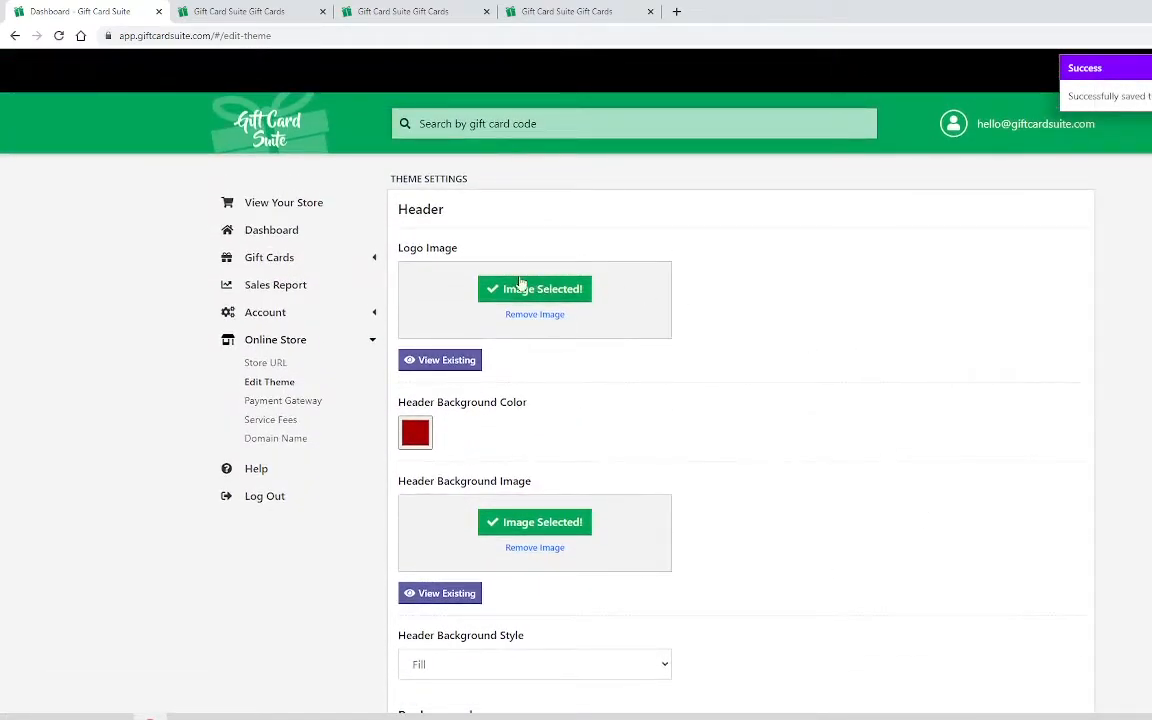
{"action": "left_click", "coordinate": [288, 202]}
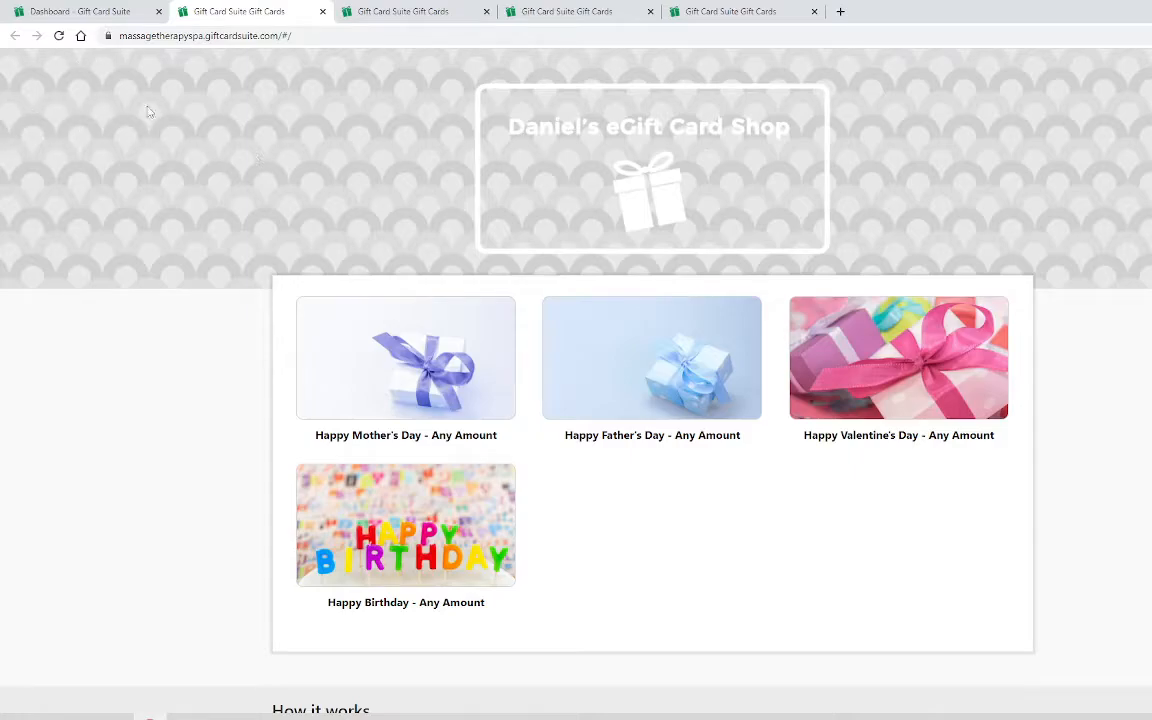
{"action": "left_click", "coordinate": [72, 11]}
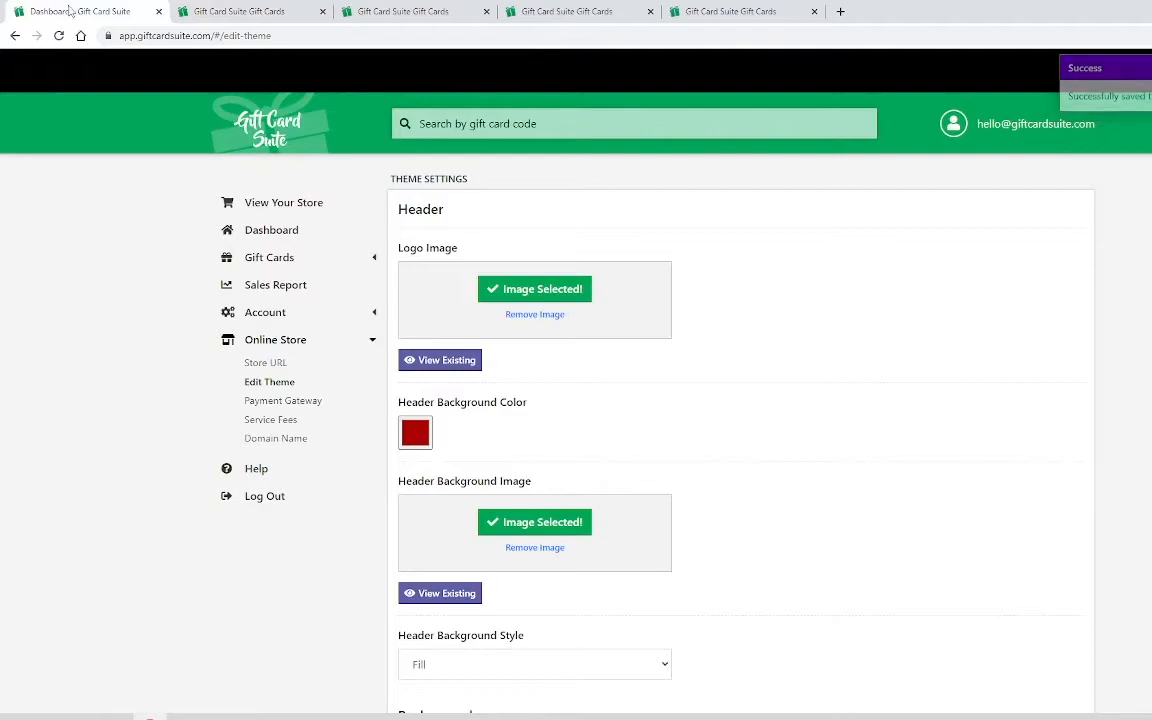
Save the theme with the header background style Natural Size - No Repeat and check it on the storefront
{"action": "scroll", "coordinate": [760, 440], "scroll_direction": "down", "scroll_amount": 2}
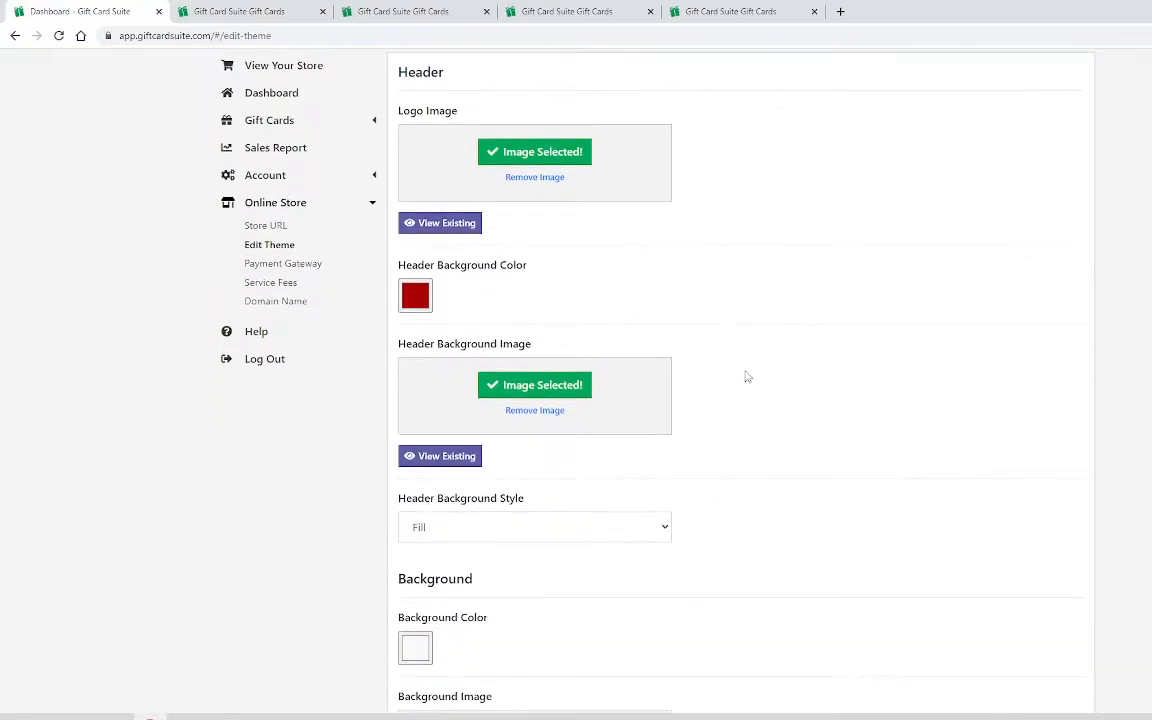
{"action": "scroll", "coordinate": [745, 377], "scroll_direction": "down", "scroll_amount": 1}
{"action": "left_click", "coordinate": [623, 468]}
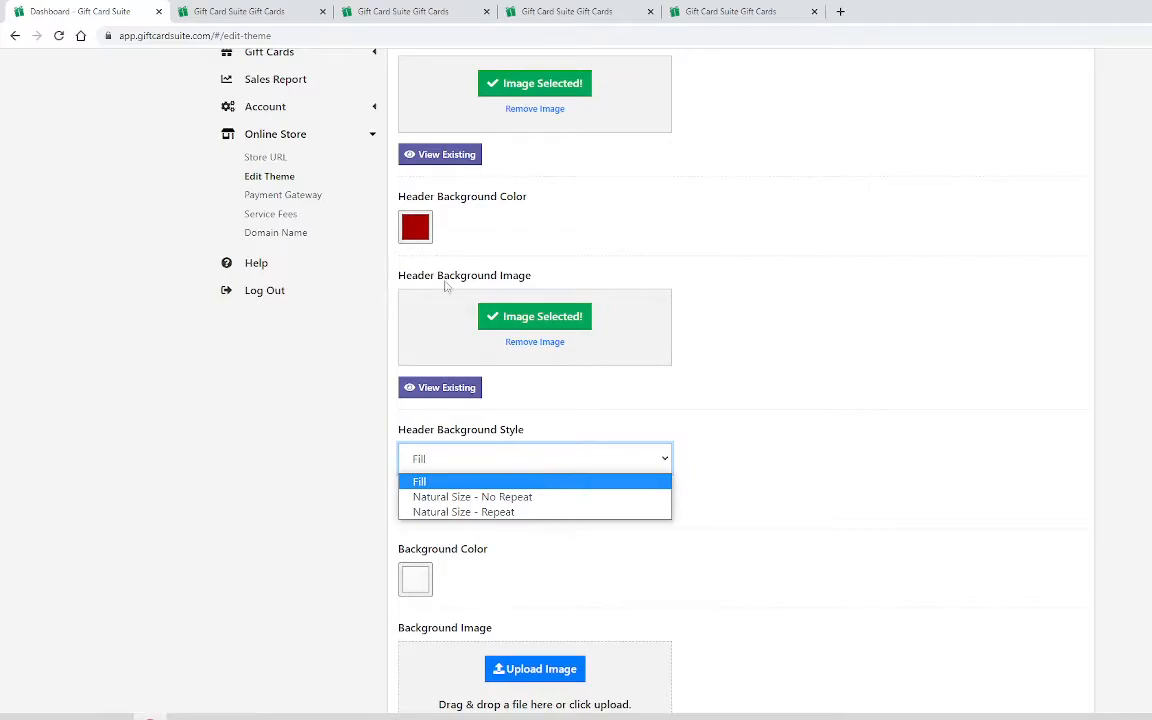
{"action": "left_click", "coordinate": [289, 8]}
{"action": "left_click", "coordinate": [74, 13]}
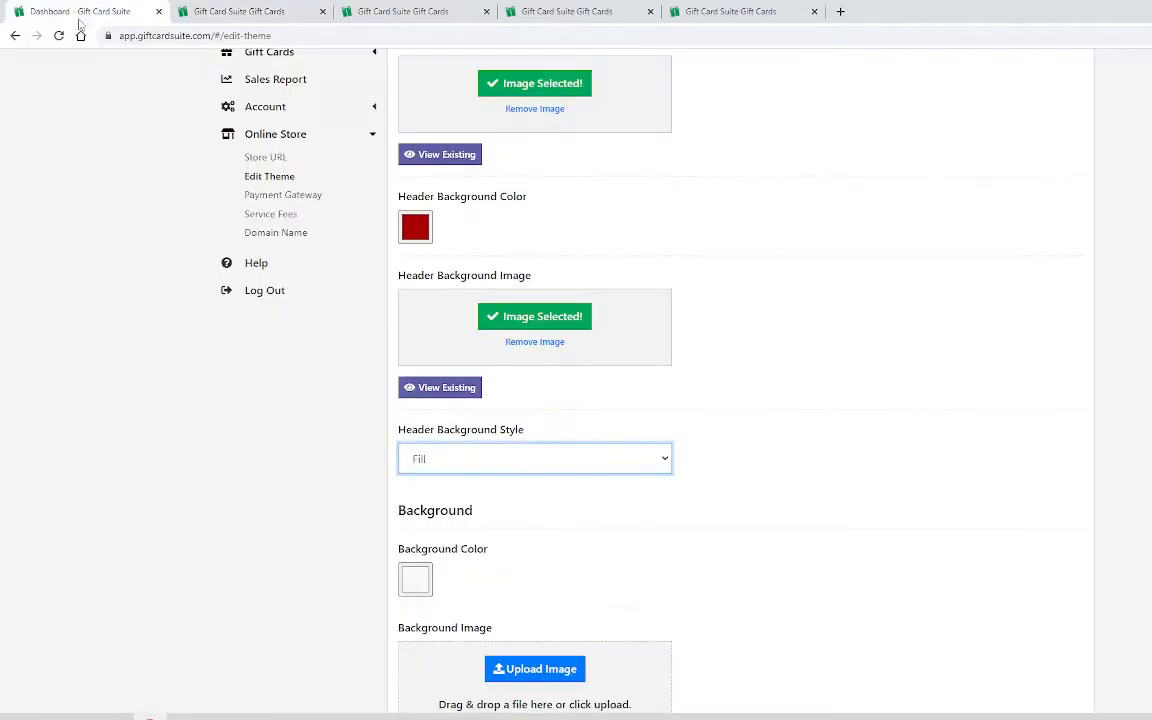
{"action": "left_click", "coordinate": [500, 466]}
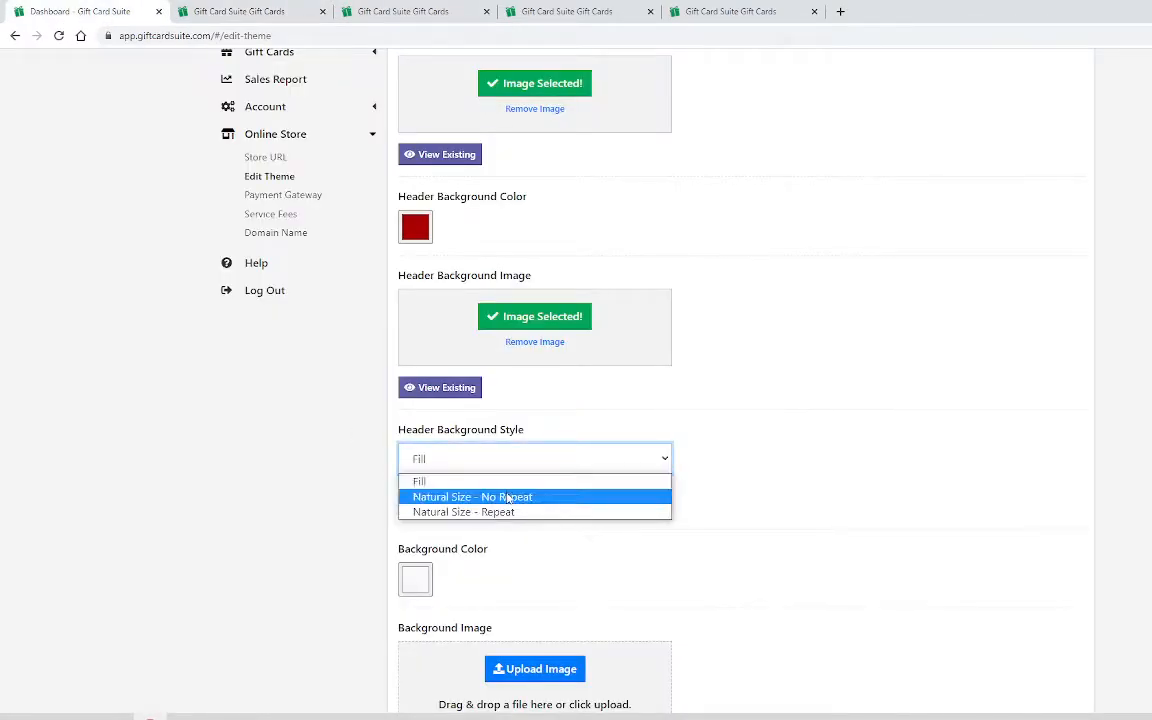
{"action": "left_click", "coordinate": [510, 502]}
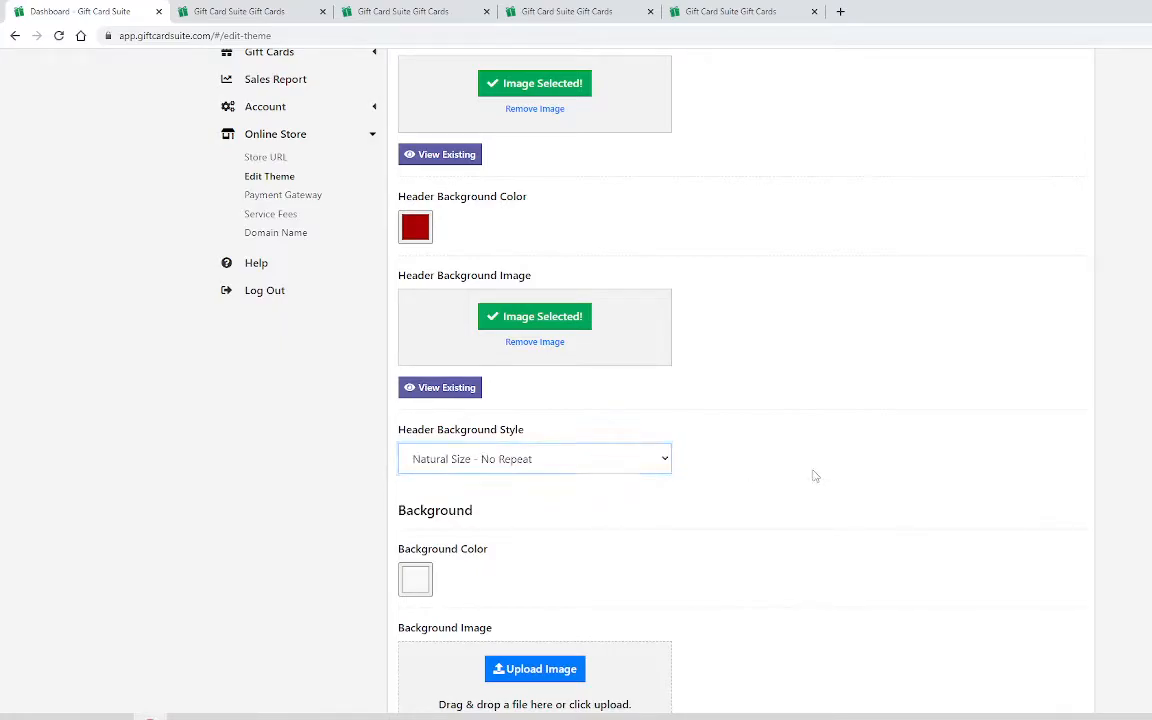
{"action": "scroll", "coordinate": [912, 407], "scroll_direction": "down", "scroll_amount": 2}
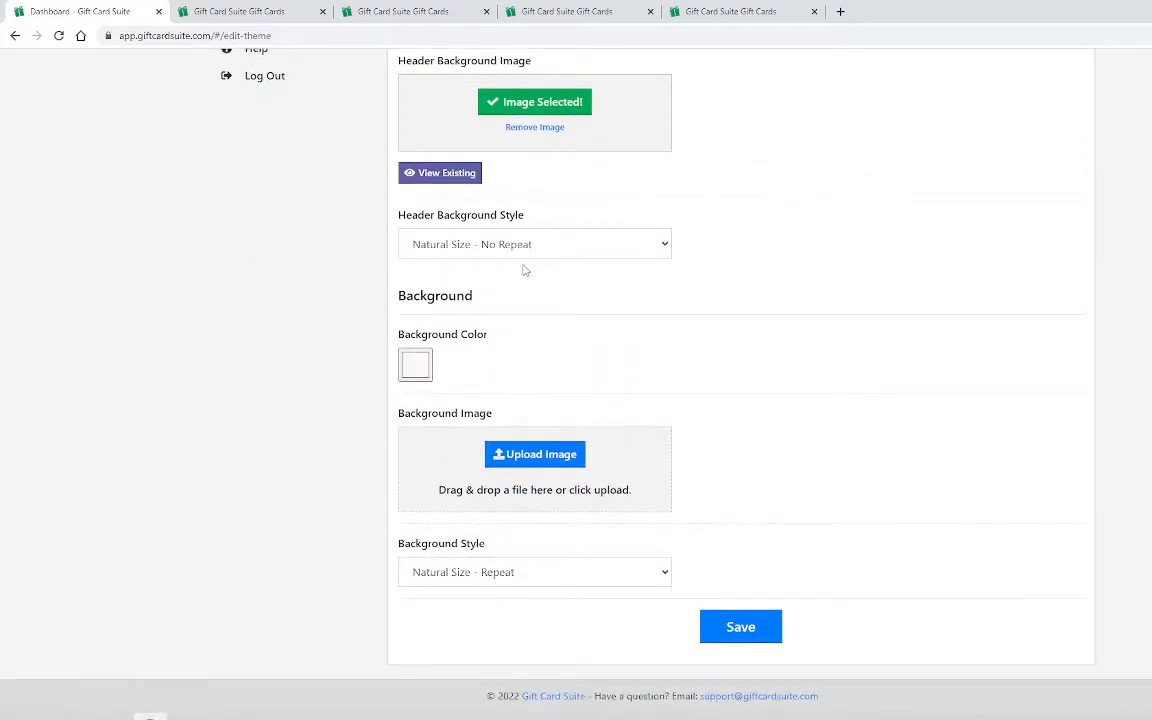
{"action": "left_click", "coordinate": [725, 625]}
{"action": "left_click", "coordinate": [262, 205]}
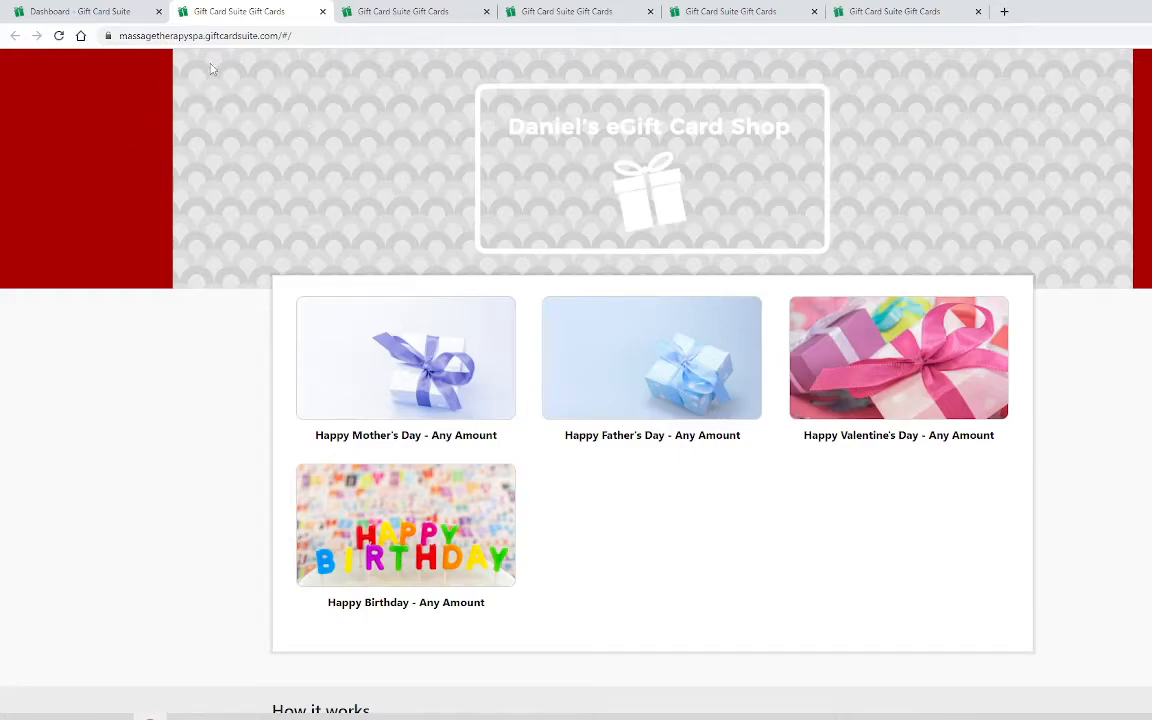
Change the header background style to Natural Size - Repeat and save the theme
{"action": "left_click", "coordinate": [80, 11]}
{"action": "scroll", "coordinate": [553, 445], "scroll_direction": "down", "scroll_amount": 4}
{"action": "left_click", "coordinate": [548, 391]}
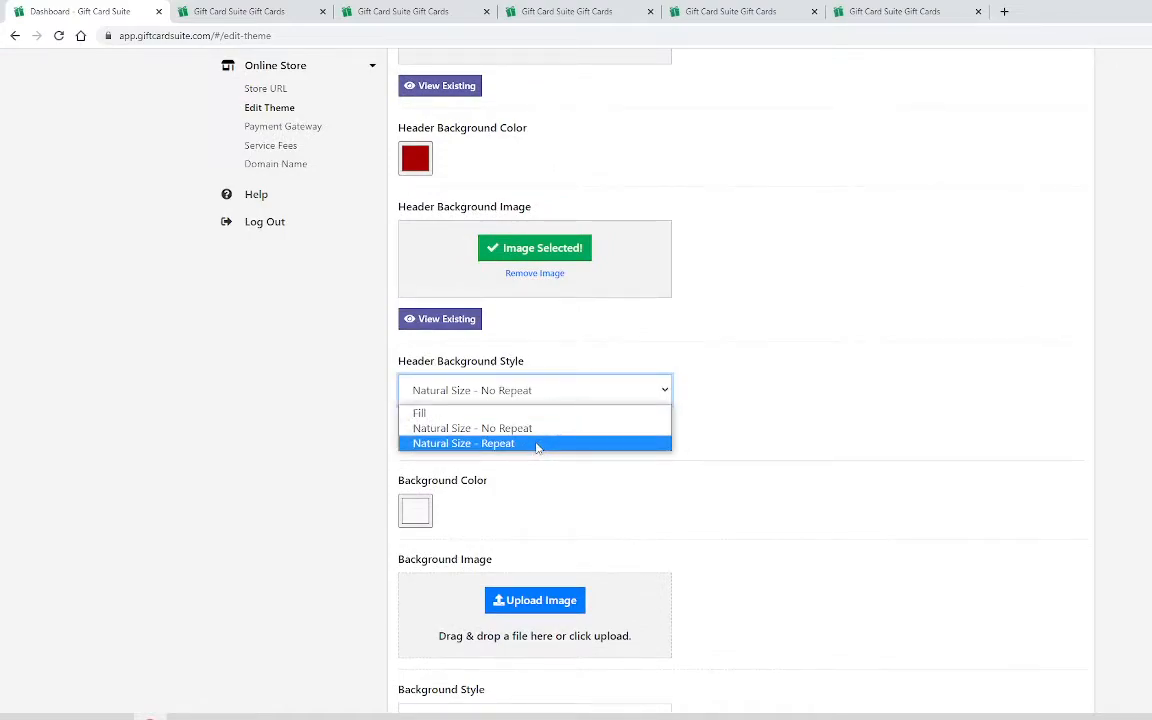
{"action": "left_click", "coordinate": [535, 443]}
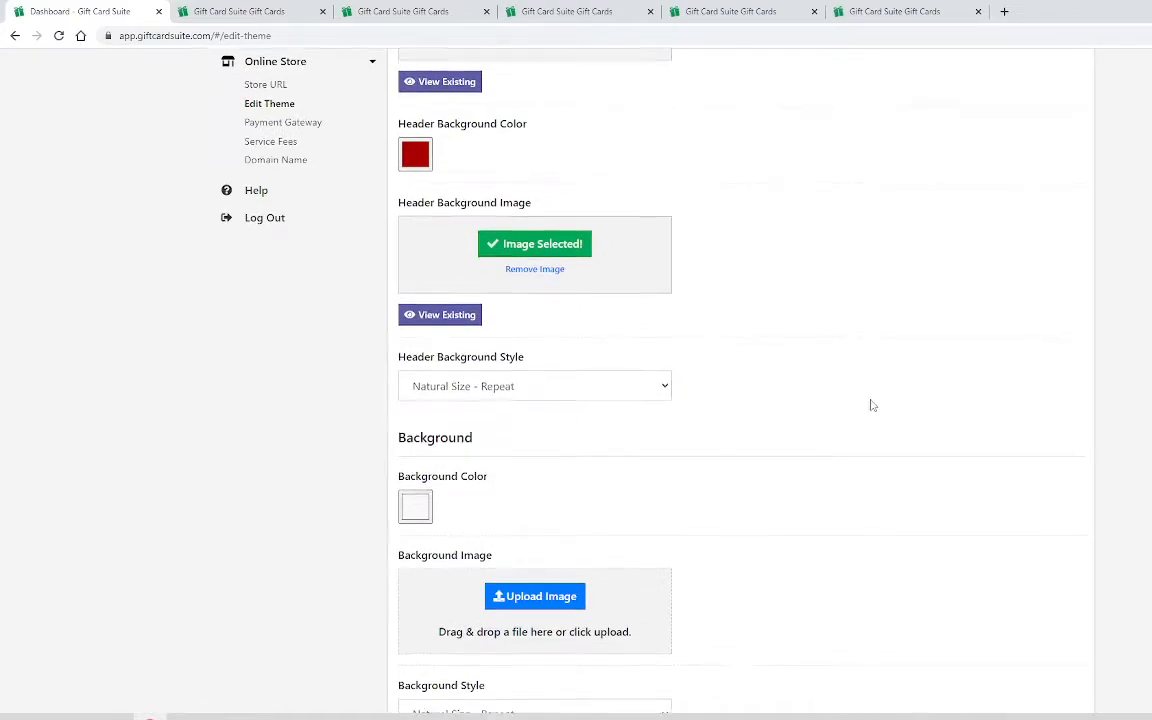
{"action": "scroll", "coordinate": [874, 406], "scroll_direction": "down", "scroll_amount": 3}
{"action": "left_click", "coordinate": [757, 630]}
{"action": "scroll", "coordinate": [762, 610], "scroll_direction": "up", "scroll_amount": 5}
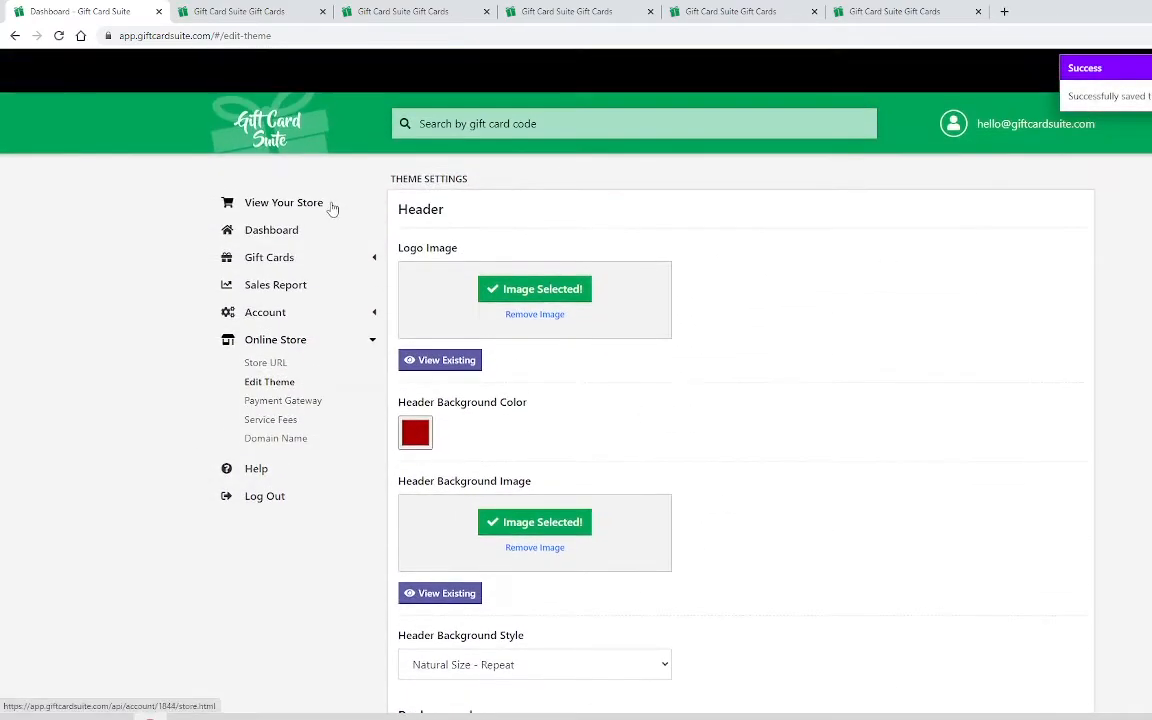
Open the updated storefront, compare its header background with the earlier versions, and return to the theme settings
{"action": "left_click", "coordinate": [325, 206]}
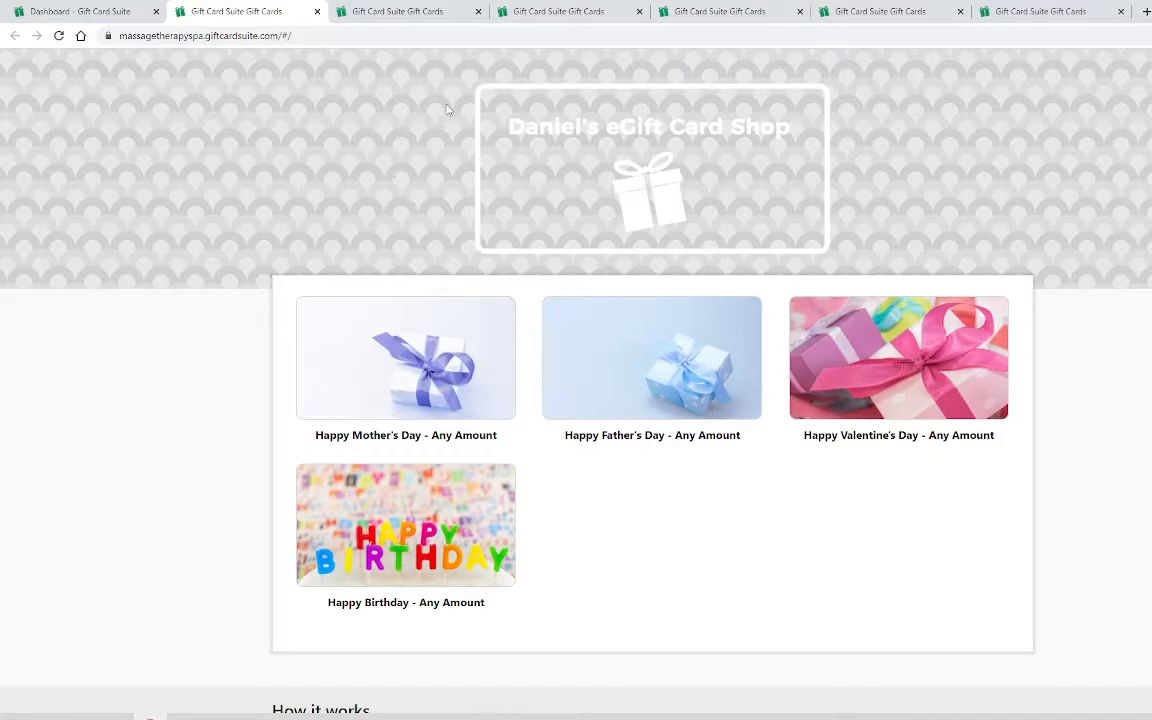
{"action": "left_click", "coordinate": [355, 11]}
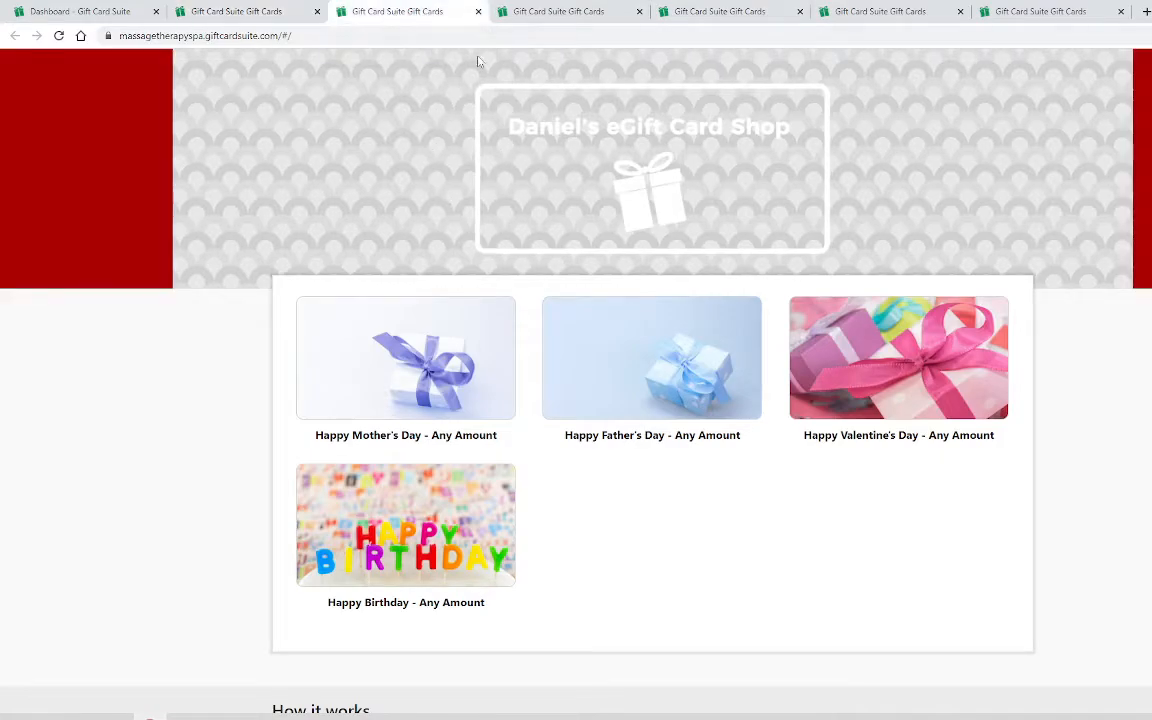
{"action": "left_click", "coordinate": [543, 8]}
{"action": "left_click", "coordinate": [250, 9]}
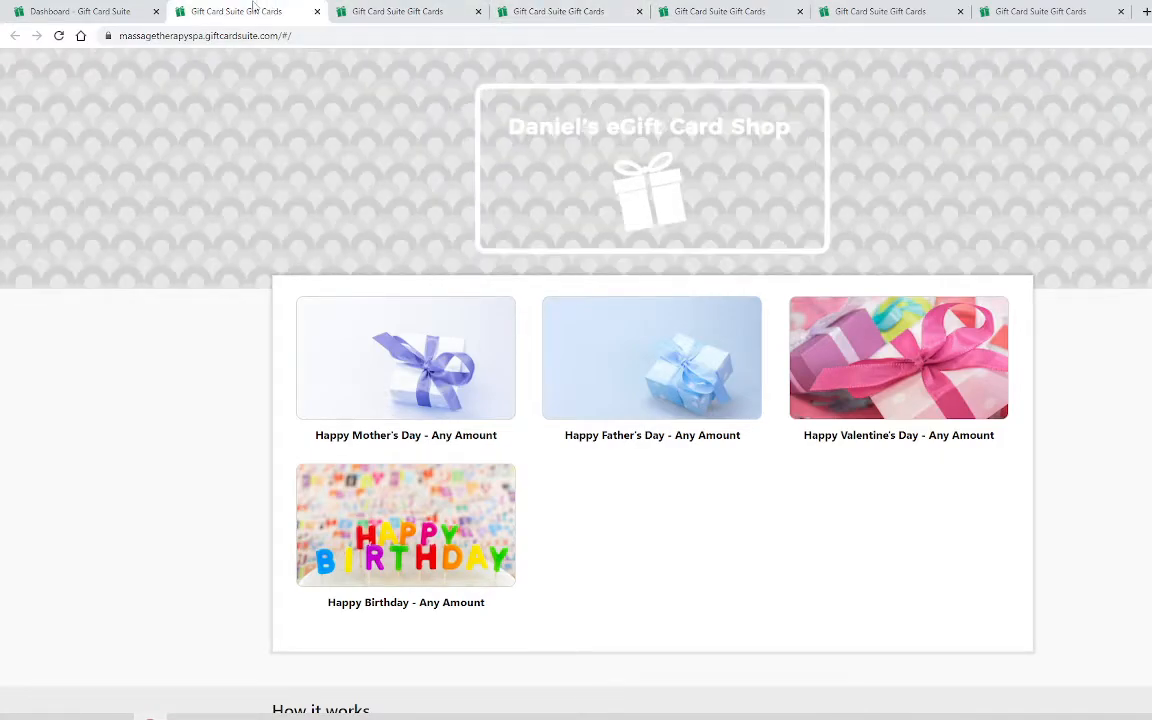
{"action": "left_click", "coordinate": [128, 12]}
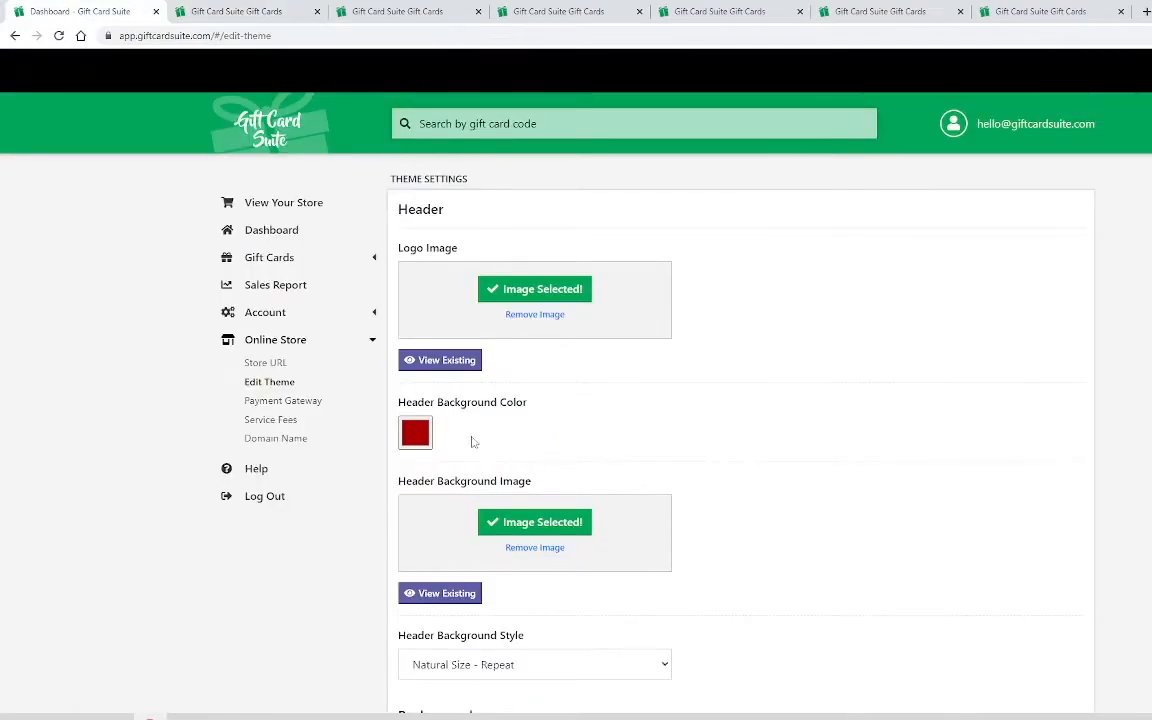
Remove the header background image and set the header background color to RGB 0, 166, 90
{"action": "scroll", "coordinate": [594, 390], "scroll_direction": "down", "scroll_amount": 1}
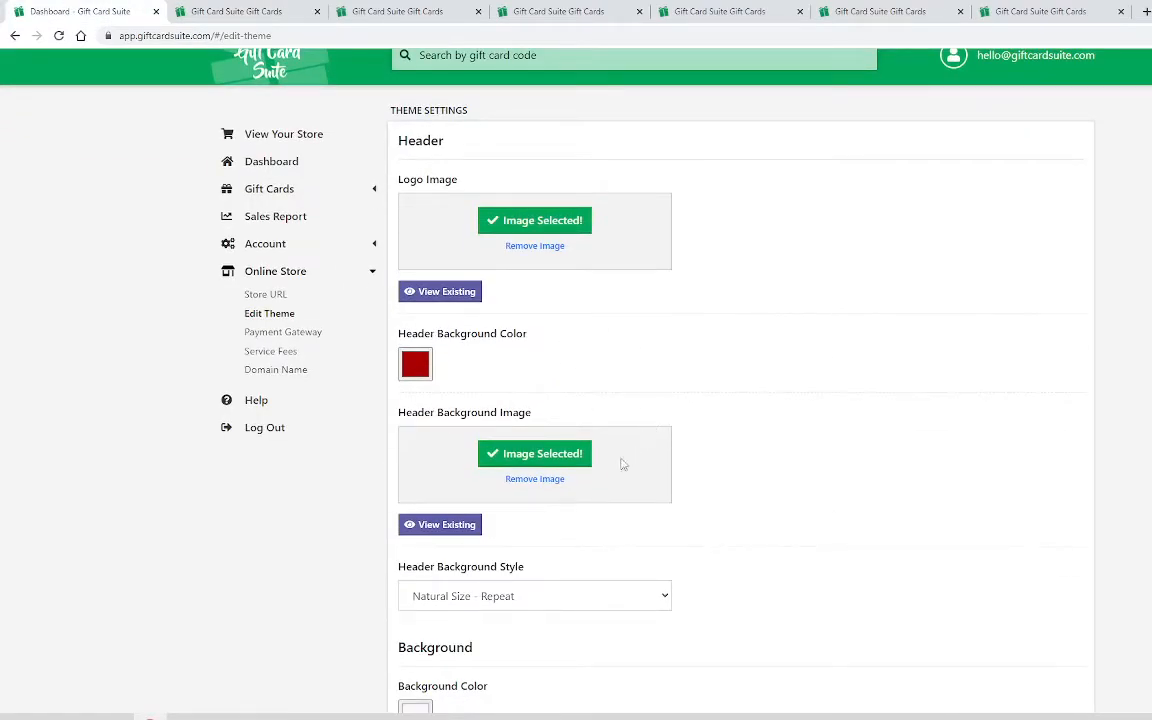
{"action": "left_click", "coordinate": [535, 479]}
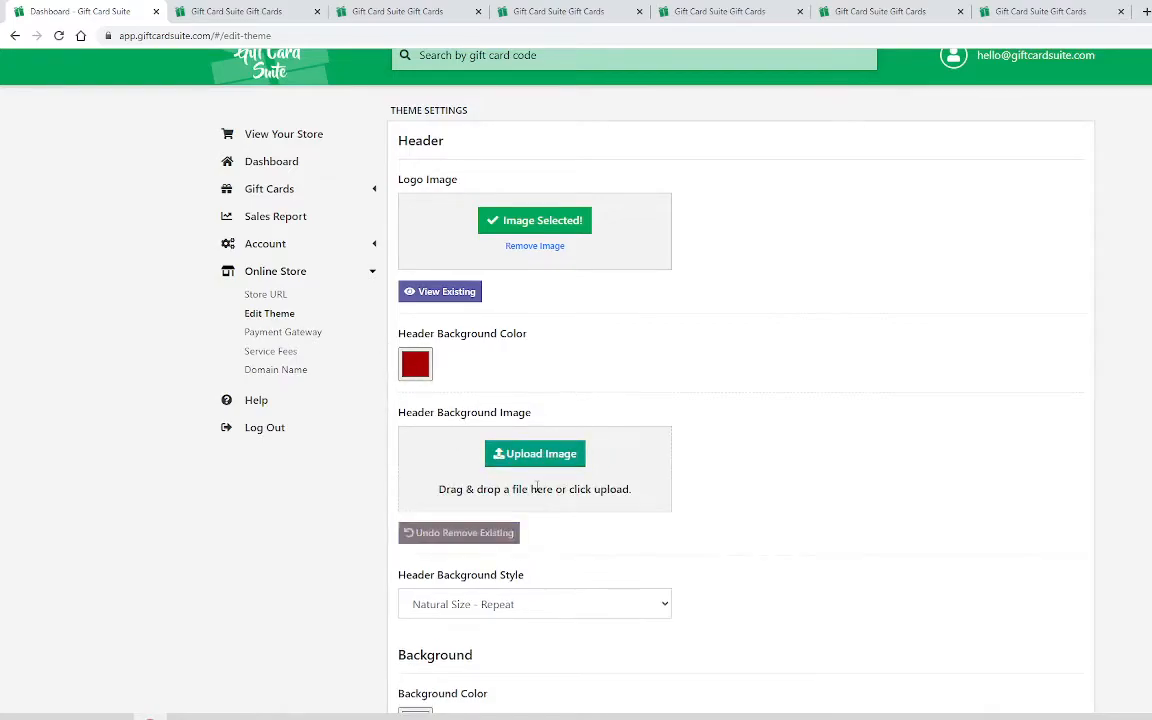
{"action": "left_click", "coordinate": [410, 370]}
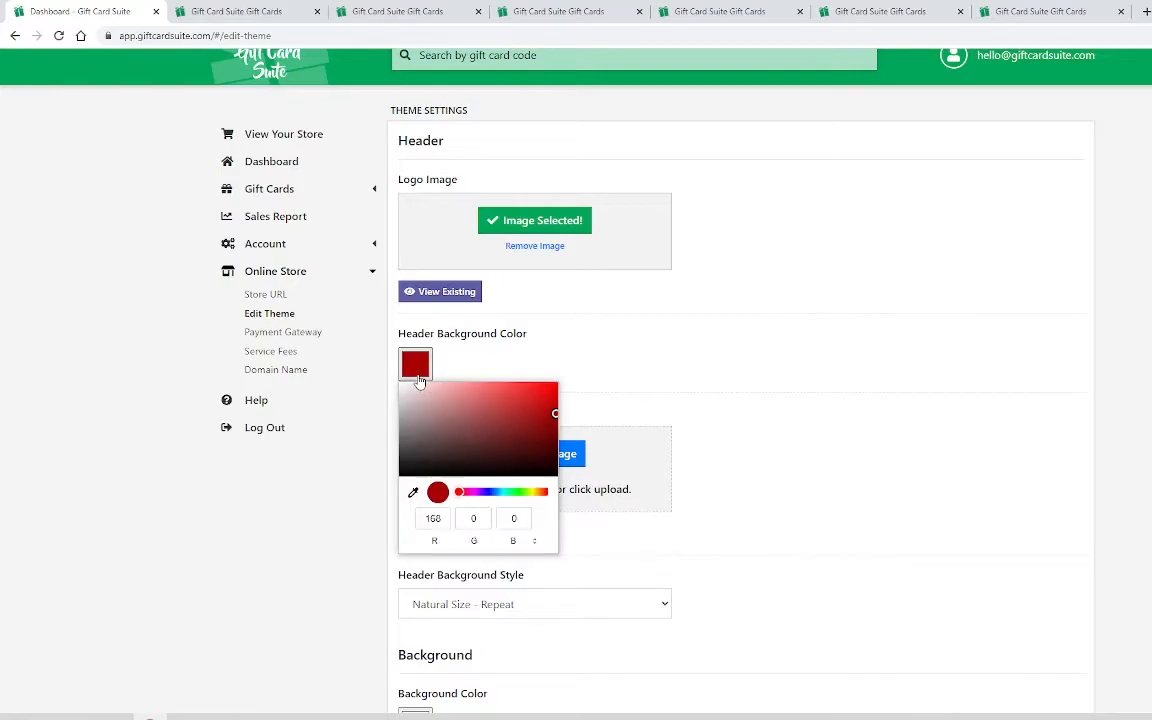
{"action": "mouse_move", "coordinate": [440, 395]}
{"action": "left_mouse_down"}
{"action": "mouse_move", "coordinate": [434, 386]}
{"action": "mouse_move", "coordinate": [426, 430]}
{"action": "mouse_move", "coordinate": [519, 439]}
{"action": "mouse_move", "coordinate": [460, 418]}
{"action": "mouse_move", "coordinate": [523, 480]}
{"action": "mouse_move", "coordinate": [437, 424]}
{"action": "mouse_move", "coordinate": [532, 470]}
{"action": "mouse_move", "coordinate": [552, 385]}
{"action": "mouse_move", "coordinate": [564, 384]}
{"action": "left_mouse_up"}
{"action": "left_click", "coordinate": [435, 518]}
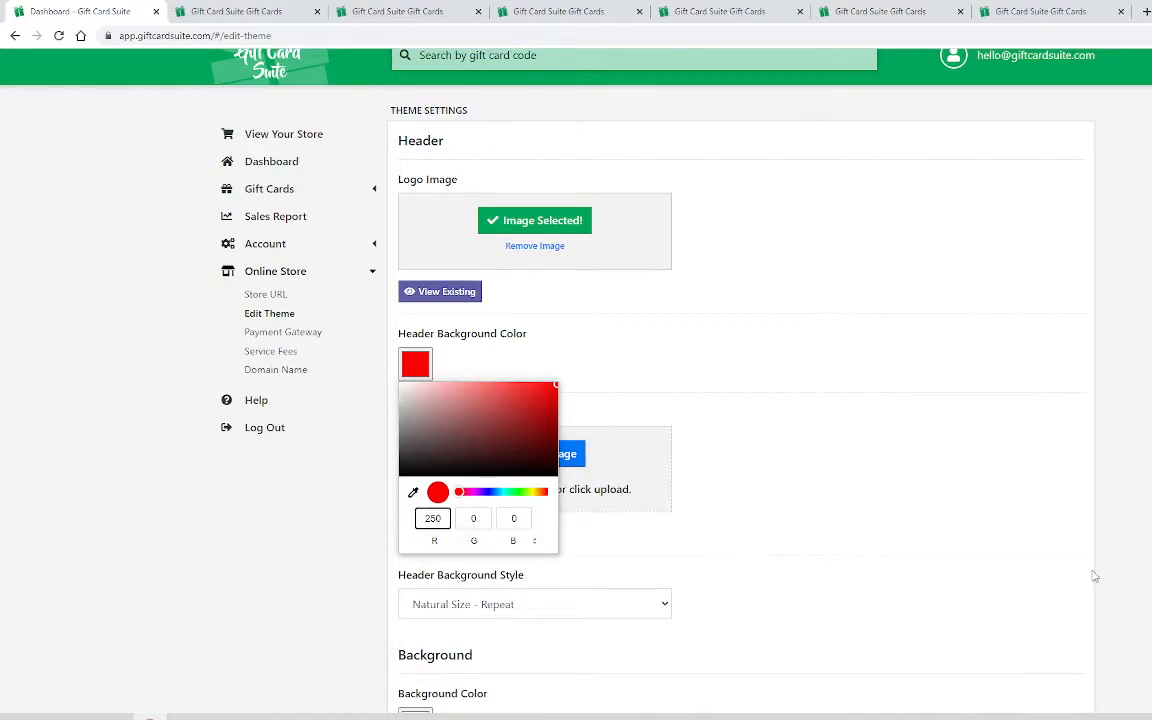
{"action": "key", "text": "BackSpace"}
{"action": "key", "text": "BackSpace"}
{"action": "key", "text": "BackSpace"}
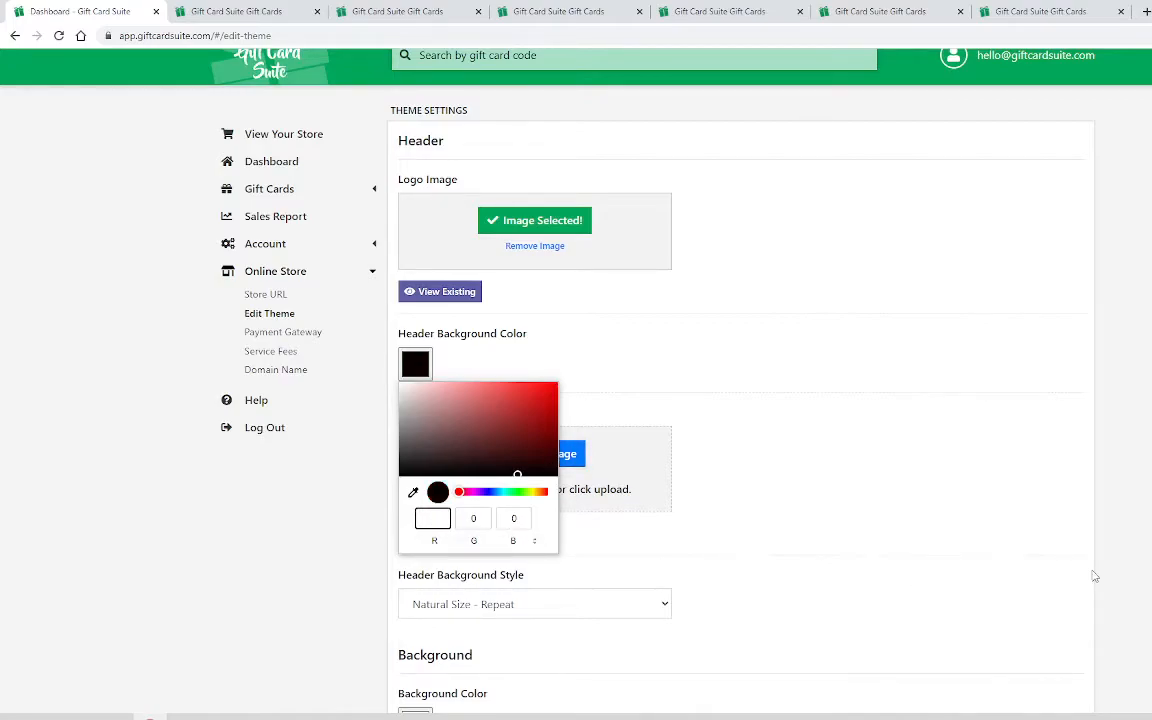
{"action": "left_click", "coordinate": [470, 518]}
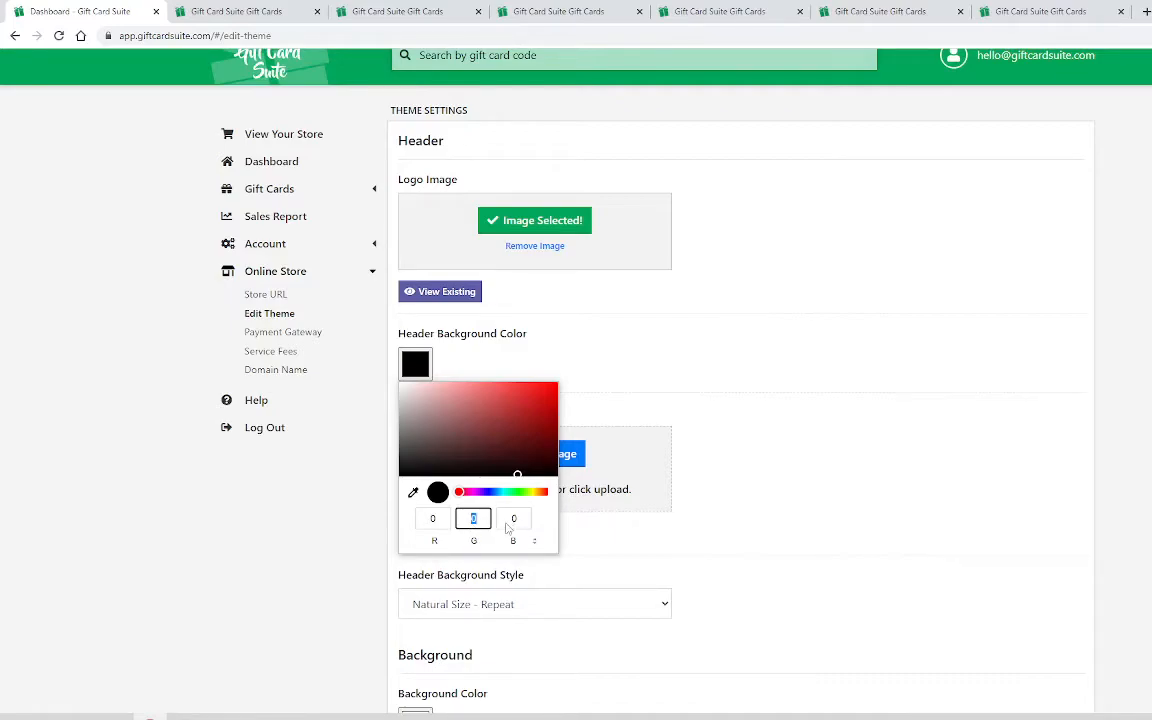
{"action": "type", "text": "166"}
{"action": "left_click", "coordinate": [513, 518]}
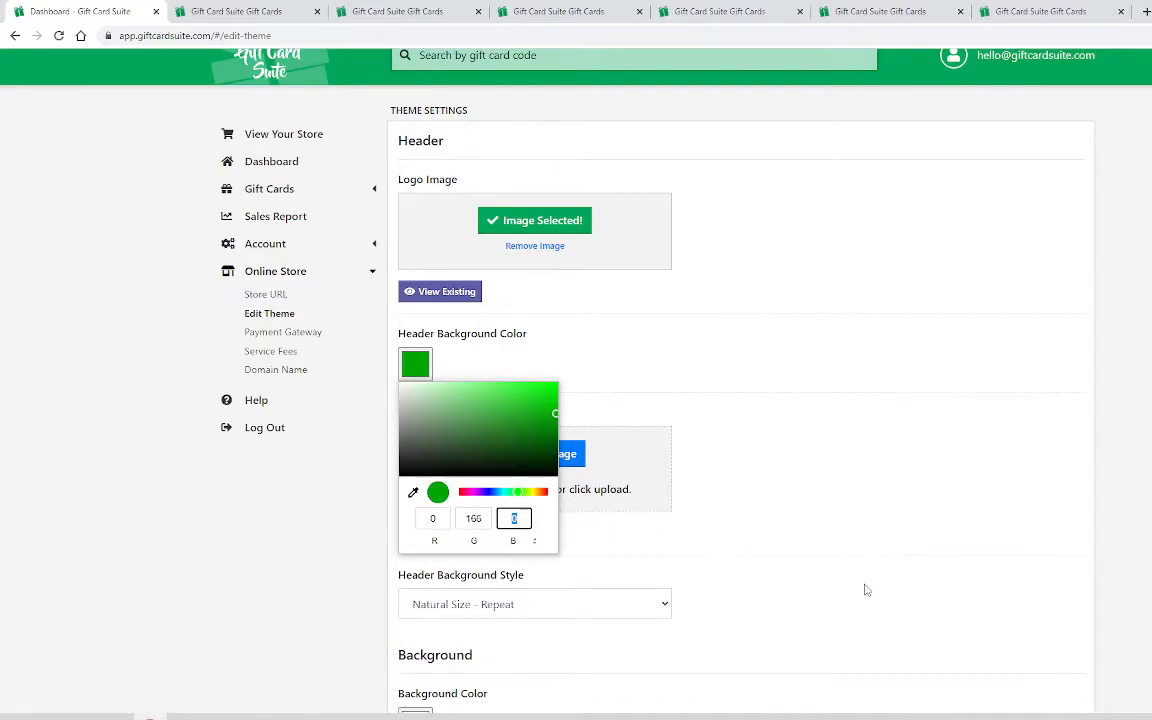
{"action": "type", "text": "90"}
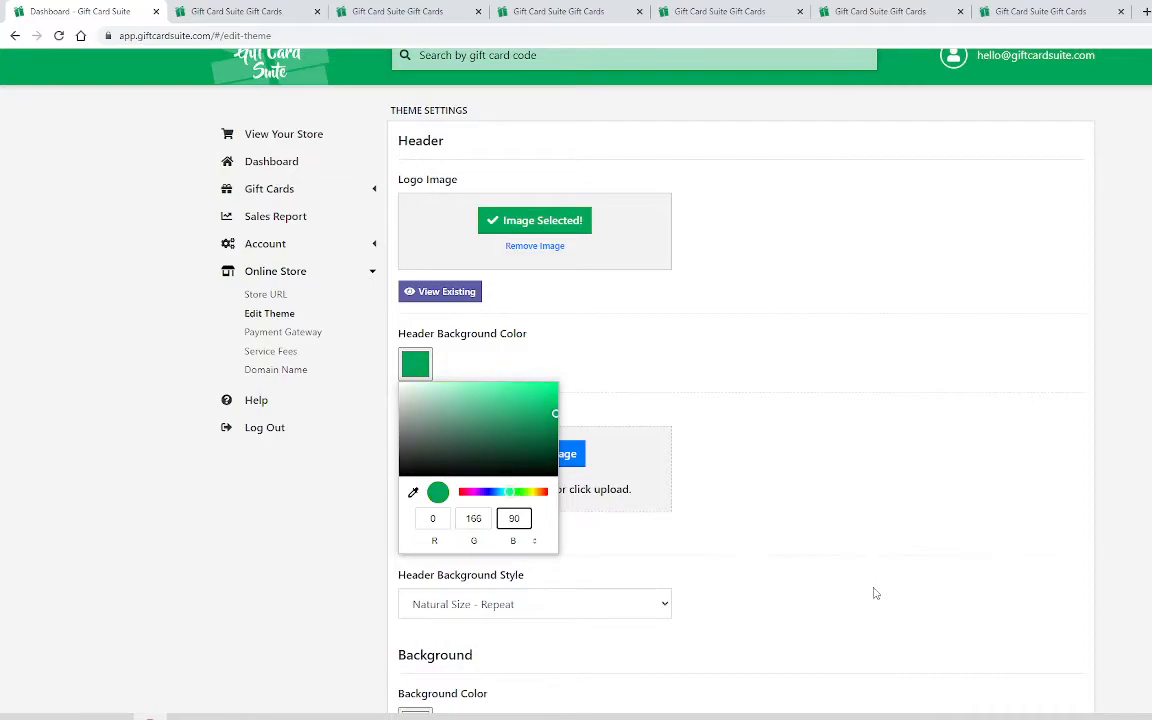
{"action": "left_click", "coordinate": [873, 593]}
Save the theme and check the green header on the storefront
{"action": "scroll", "coordinate": [845, 506], "scroll_direction": "down", "scroll_amount": 4}
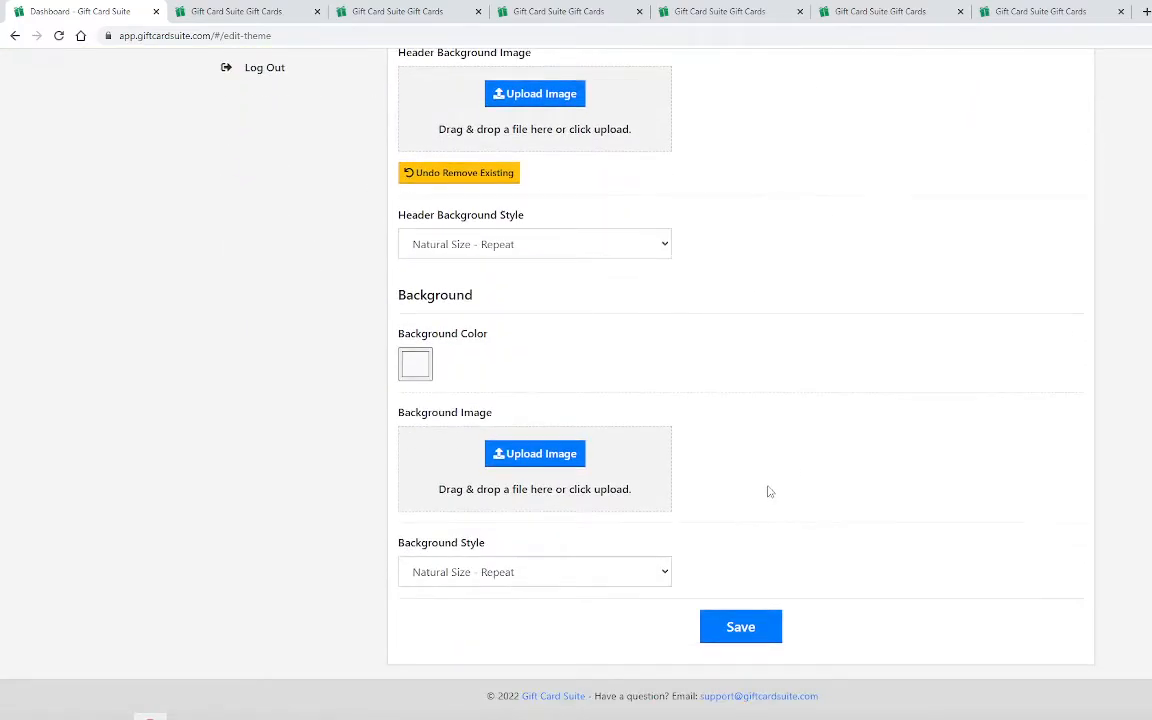
{"action": "left_click", "coordinate": [745, 632]}
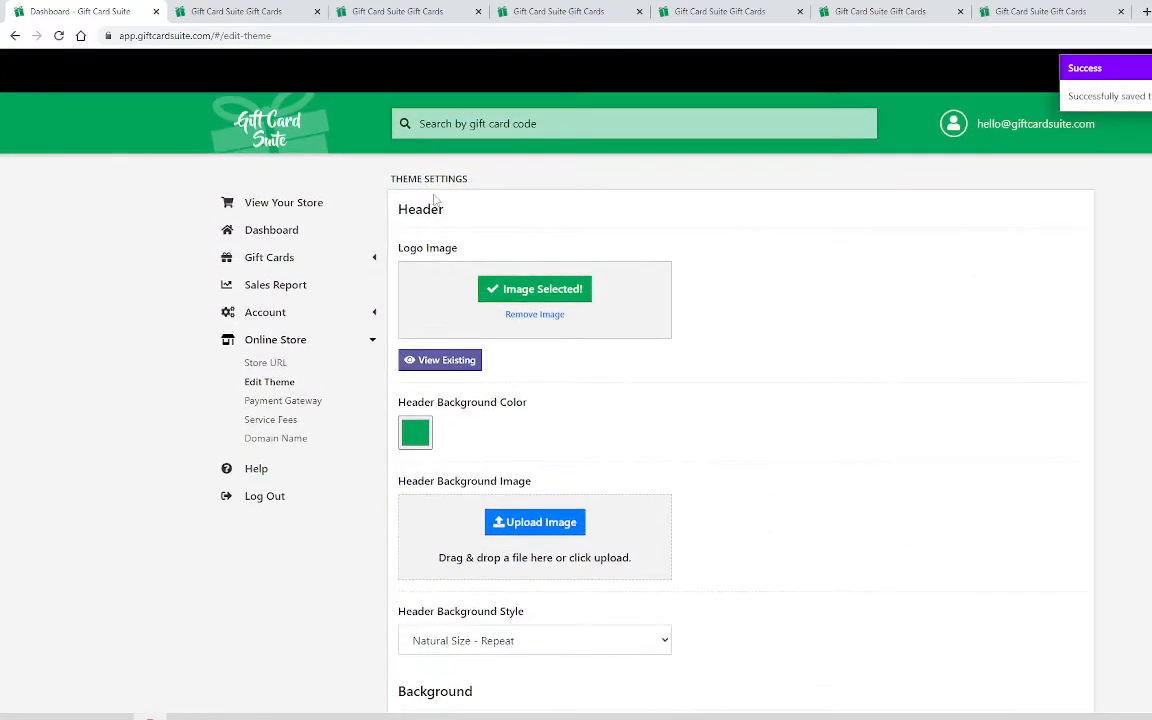
{"action": "left_click", "coordinate": [295, 202]}
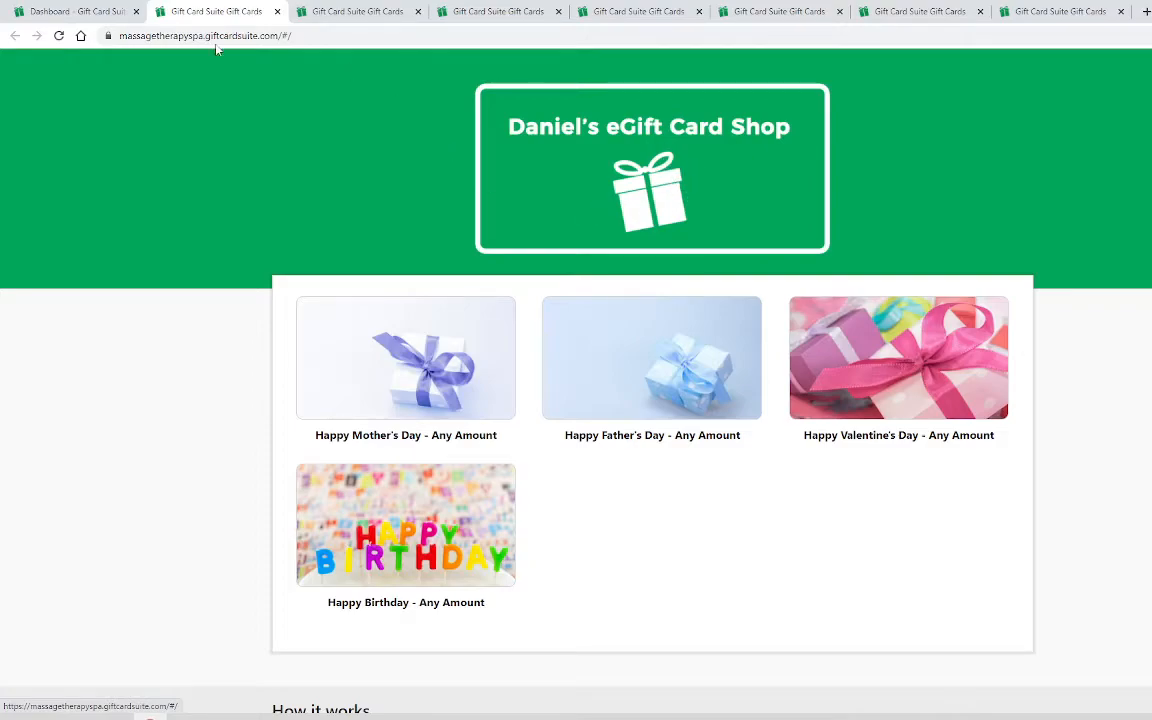
Review the theme's Background settings and look at the page background on the storefront
{"action": "left_click", "coordinate": [82, 11]}
{"action": "scroll", "coordinate": [845, 366], "scroll_direction": "down", "scroll_amount": 2}
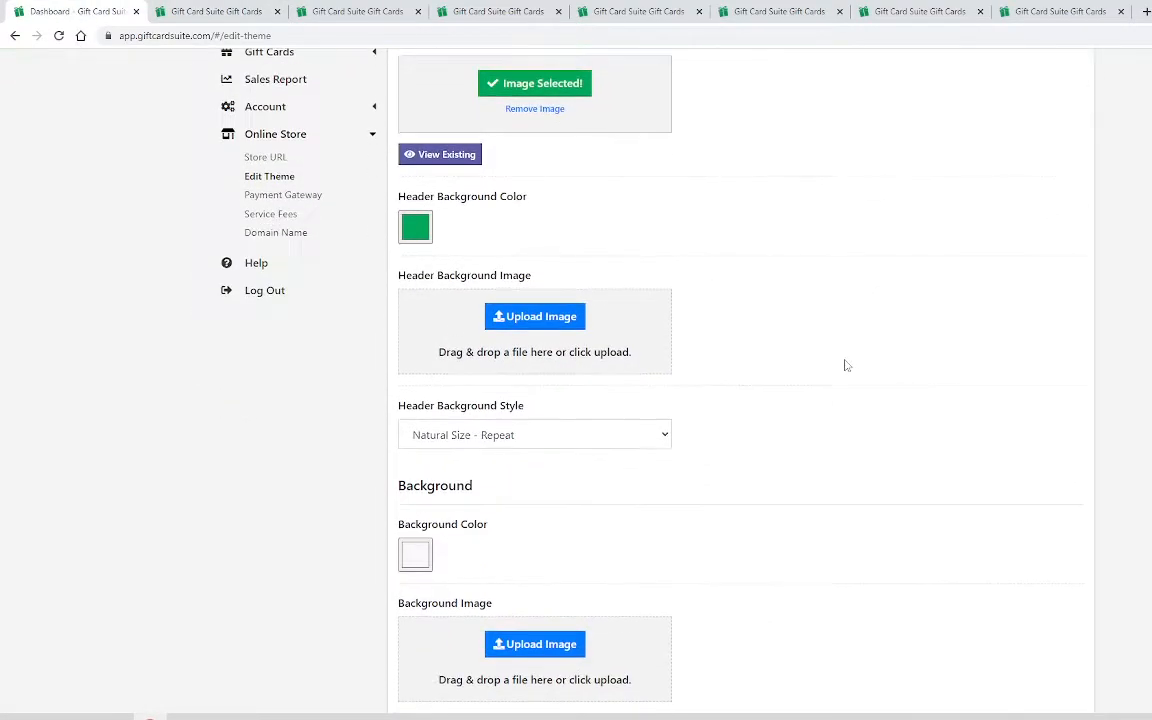
{"action": "scroll", "coordinate": [845, 366], "scroll_direction": "down", "scroll_amount": 2}
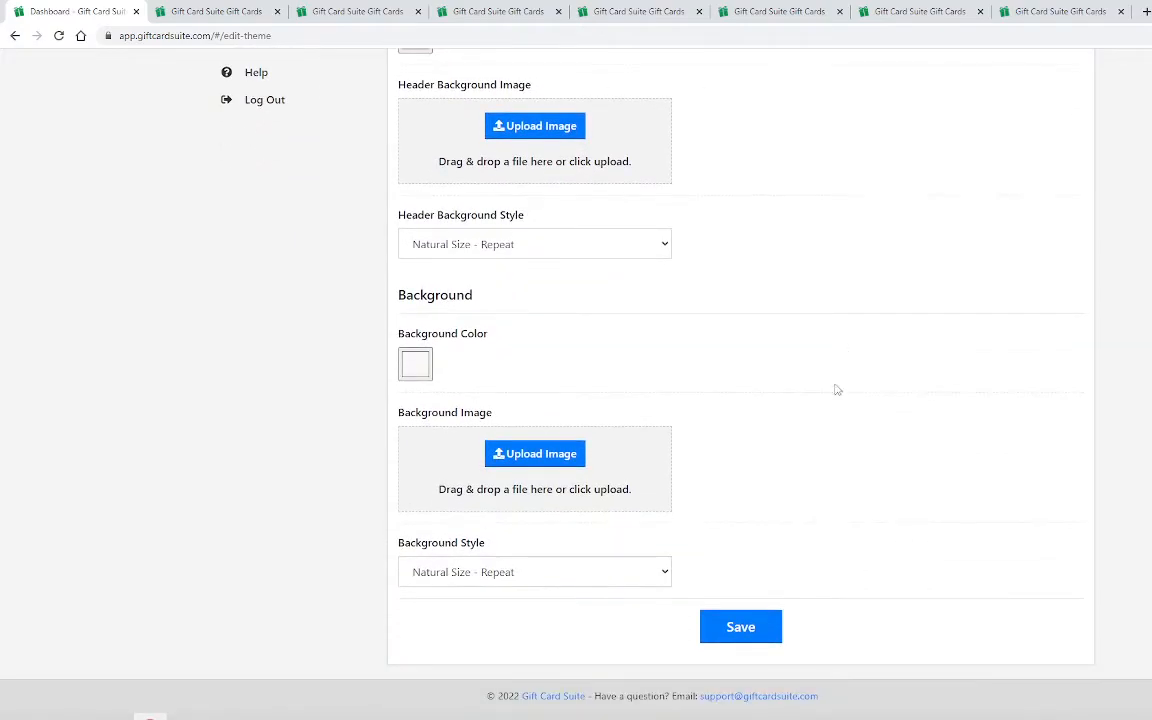
{"action": "left_click", "coordinate": [165, 11]}
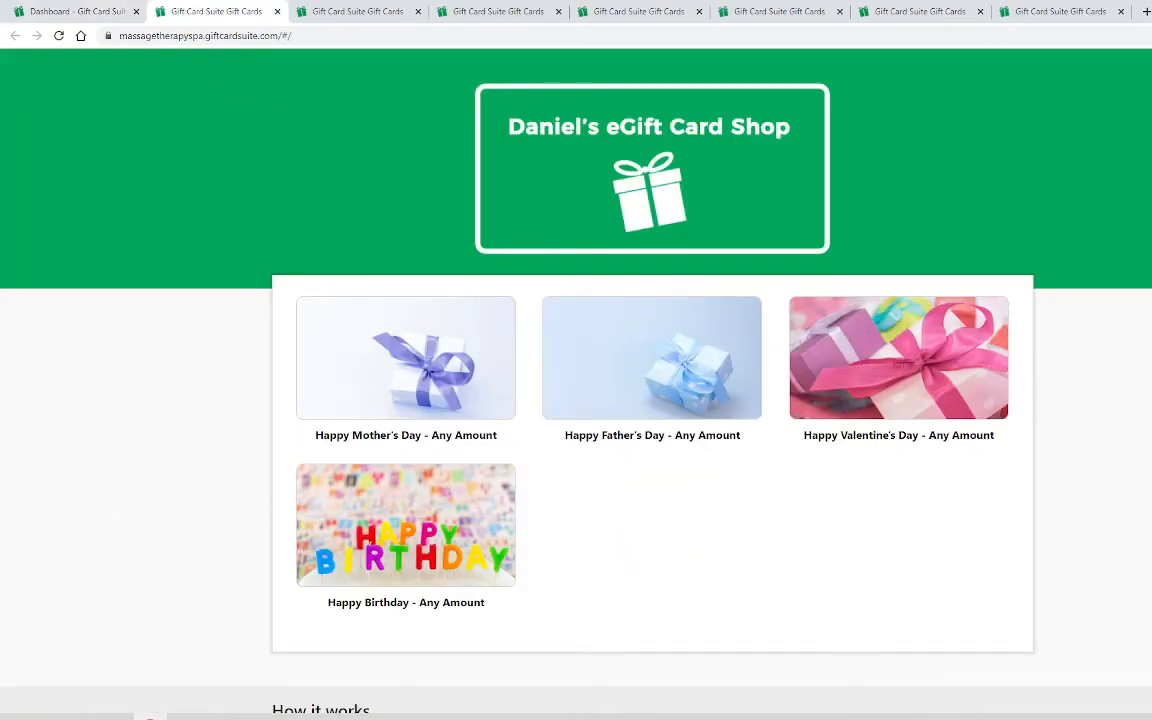
{"action": "left_click", "coordinate": [33, 11]}
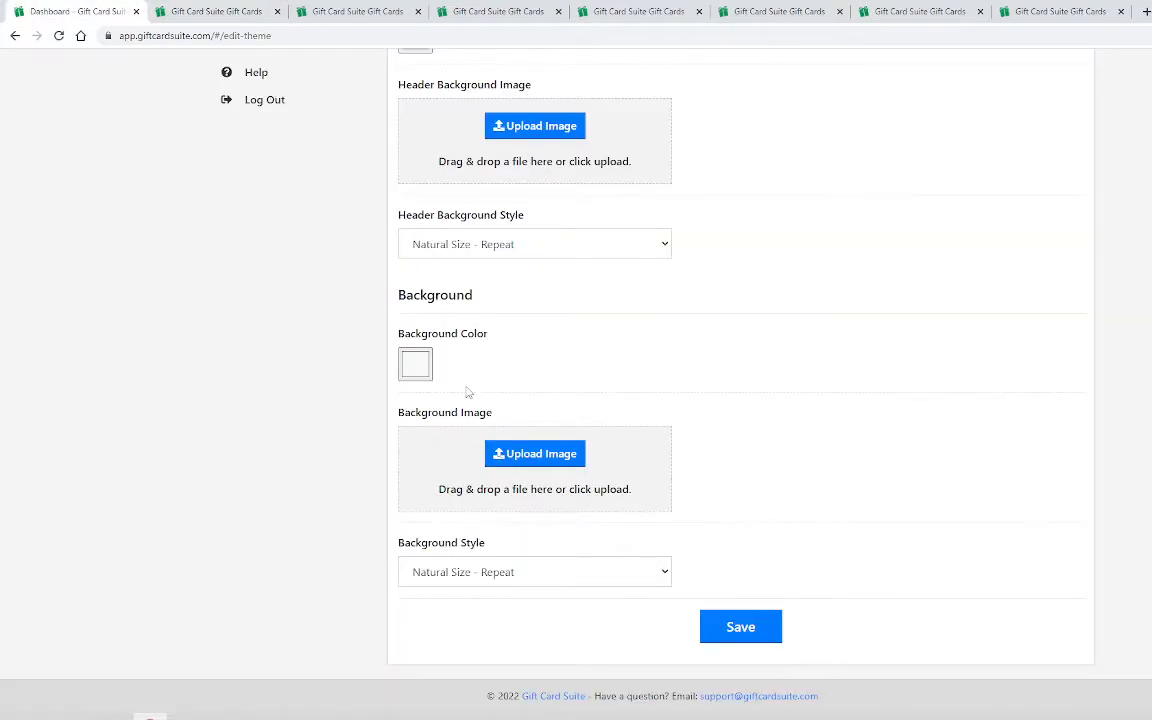
Set the page background color to RGB 255, 0, 0 and save the theme
{"action": "left_click", "coordinate": [423, 378]}
{"action": "left_click_drag", "start_coordinate": [507, 442], "coordinate": [585, 389]}
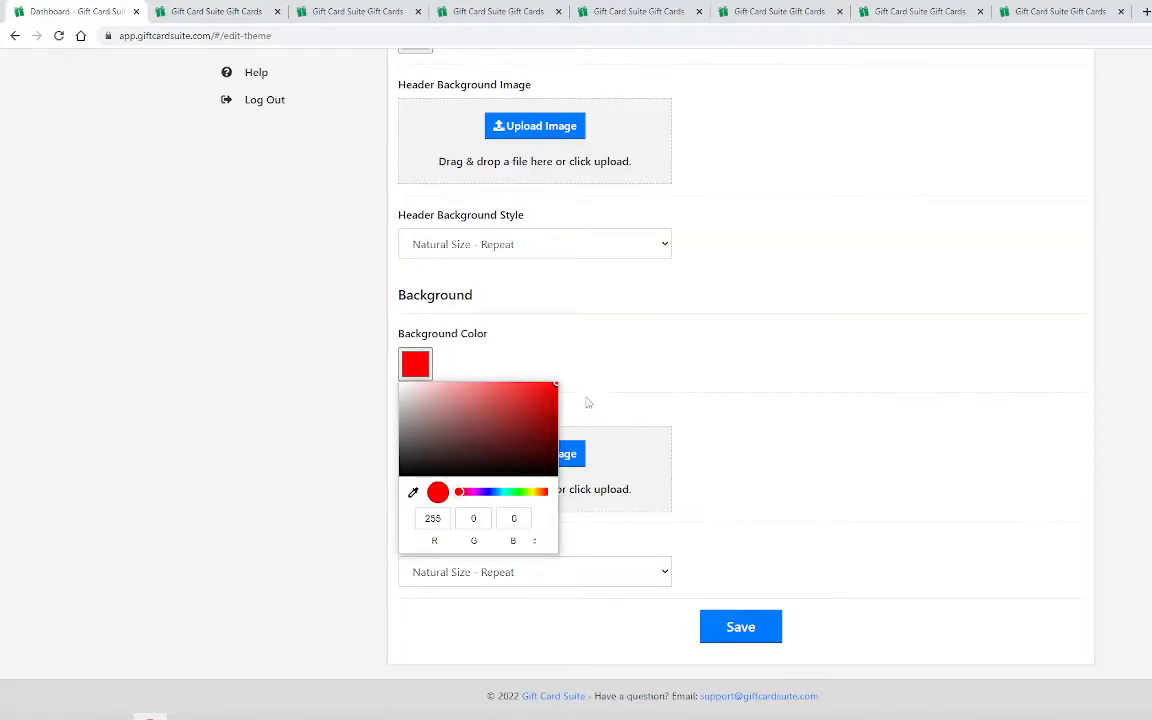
{"action": "left_click", "coordinate": [663, 361]}
{"action": "left_click", "coordinate": [769, 627]}
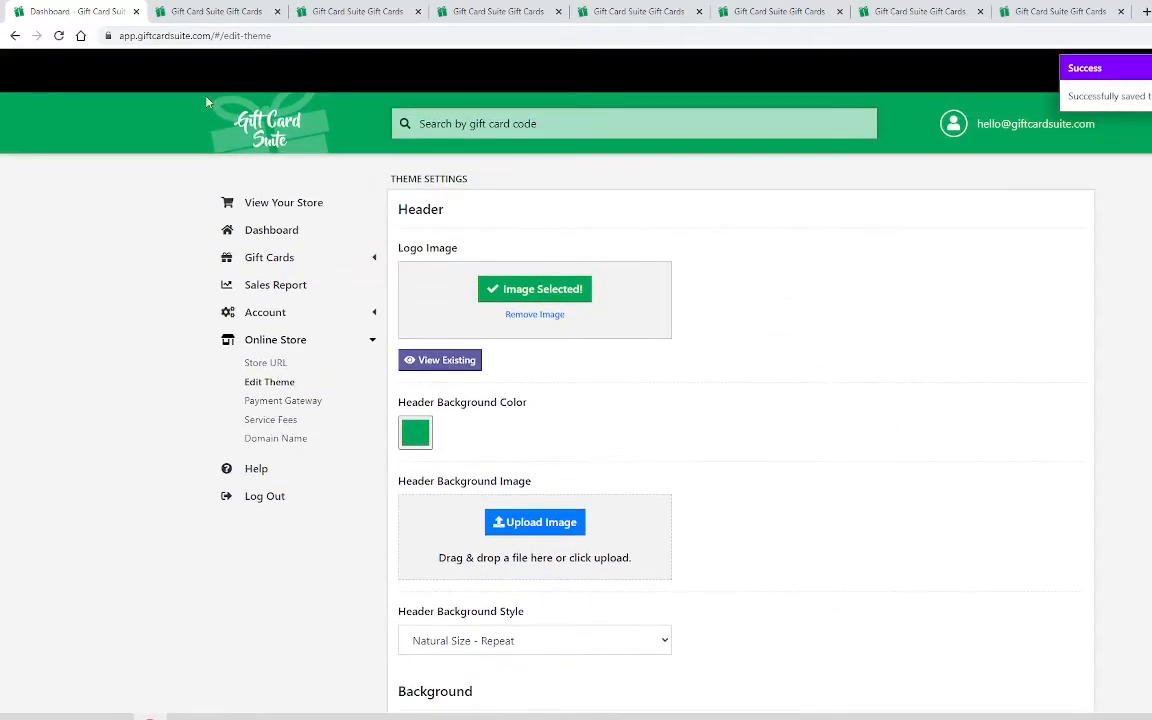
Open the updated storefront, examine the page background around the gift cards, and return to the theme settings
{"action": "left_click", "coordinate": [283, 203]}
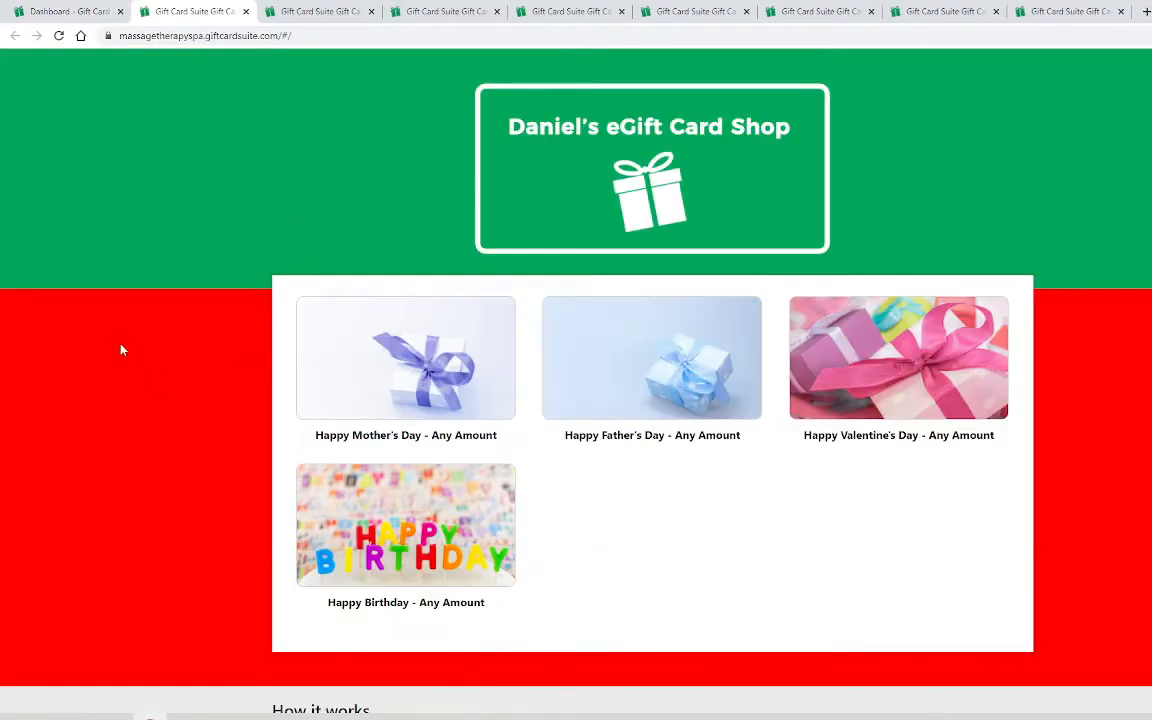
{"action": "scroll", "coordinate": [97, 372], "scroll_direction": "down", "scroll_amount": 2}
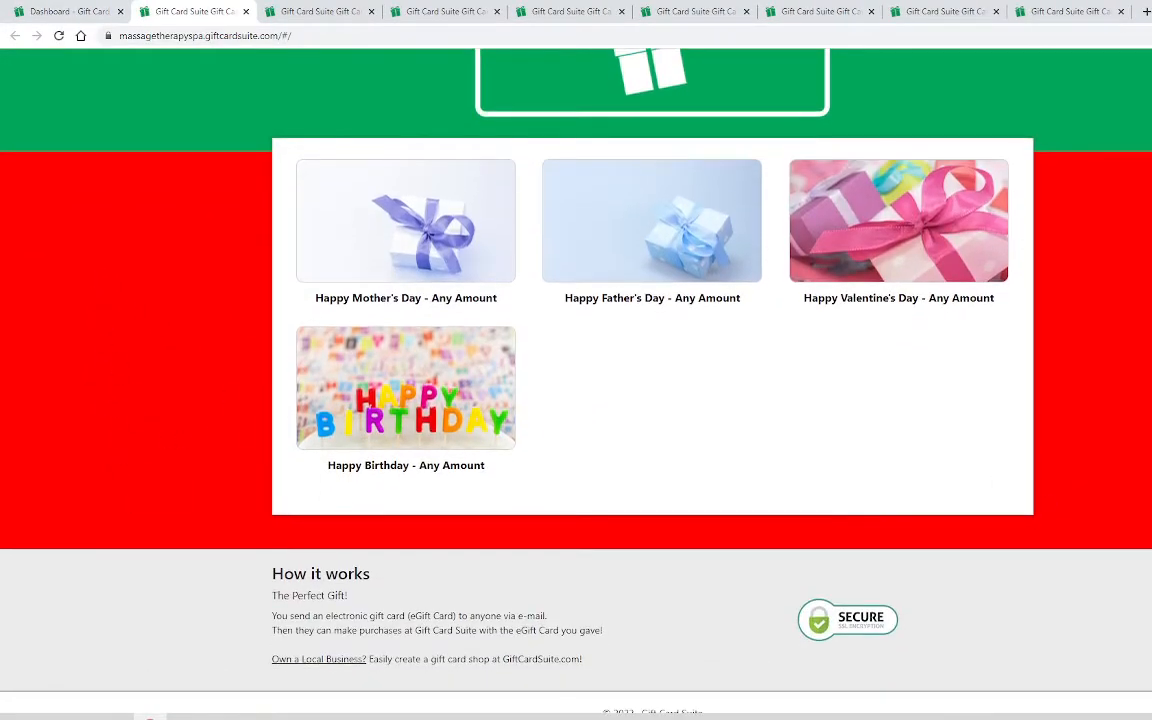
{"action": "scroll", "coordinate": [576, 343], "scroll_direction": "up", "scroll_amount": 1}
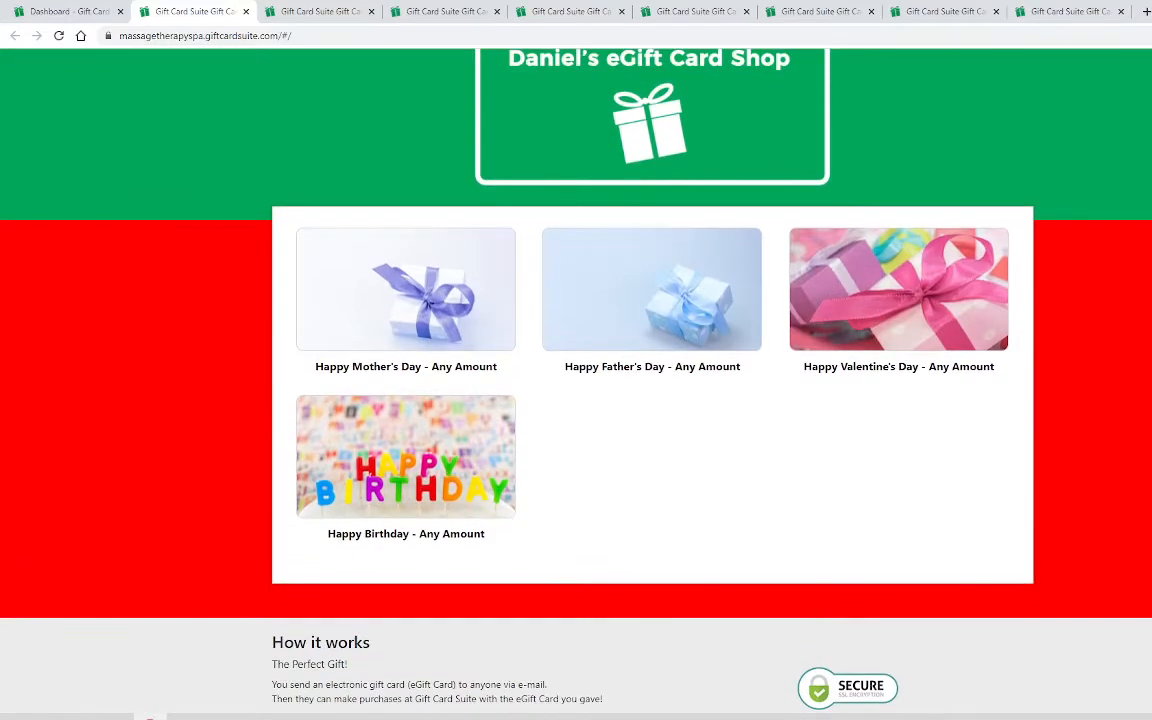
{"action": "left_click", "coordinate": [31, 14]}
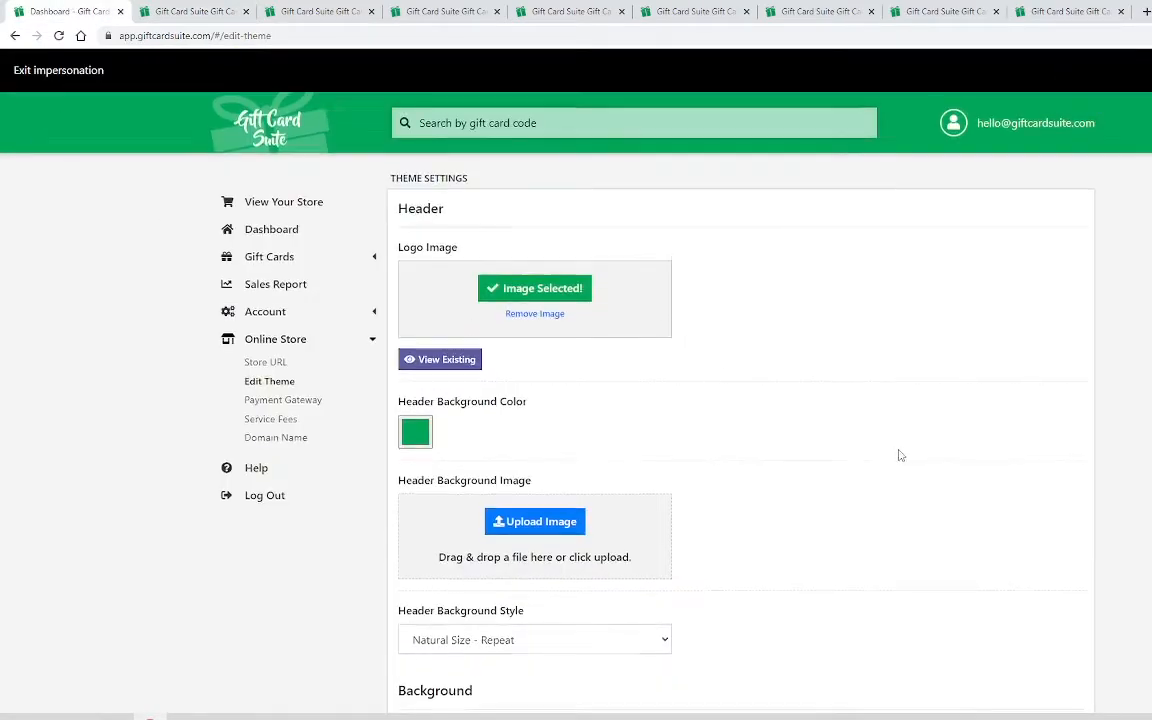
Upload an image file as the page's Background Image, set the Background Style to Fill, and save the theme
{"action": "scroll", "coordinate": [920, 445], "scroll_direction": "down", "scroll_amount": 4}
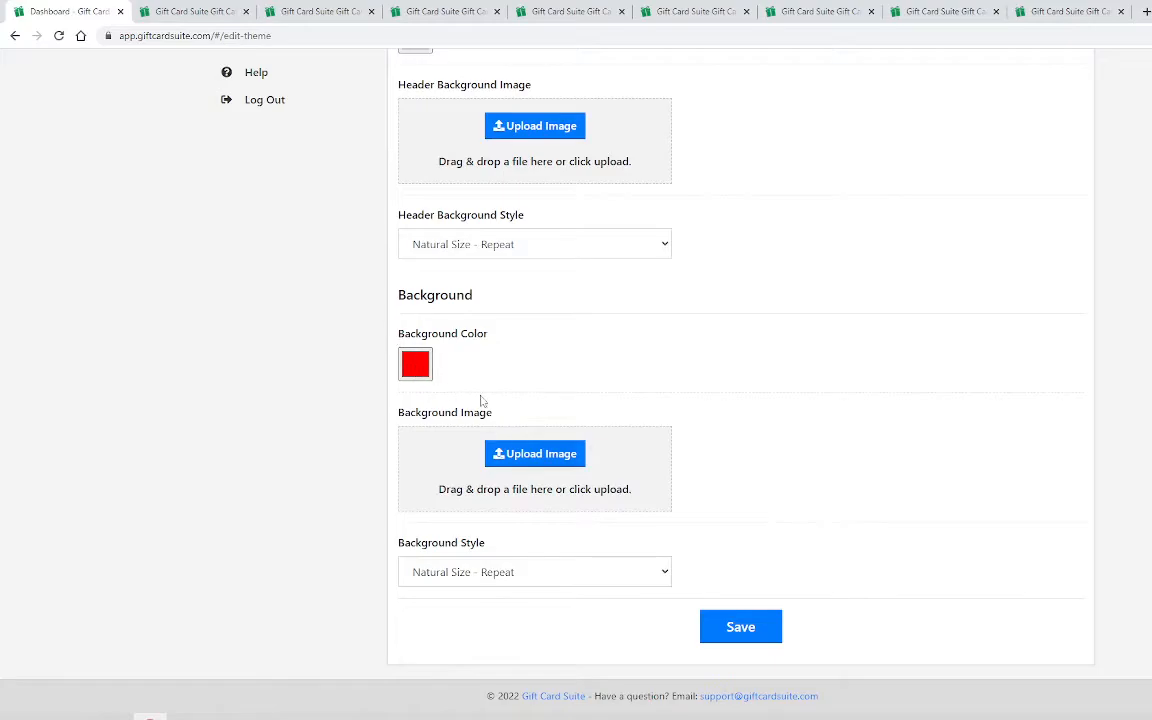
{"action": "left_click_drag", "start_coordinate": [150, 718], "coordinate": [599, 450]}
{"action": "scroll", "coordinate": [792, 571], "scroll_direction": "down", "scroll_amount": 1}
{"action": "left_click", "coordinate": [505, 575]}
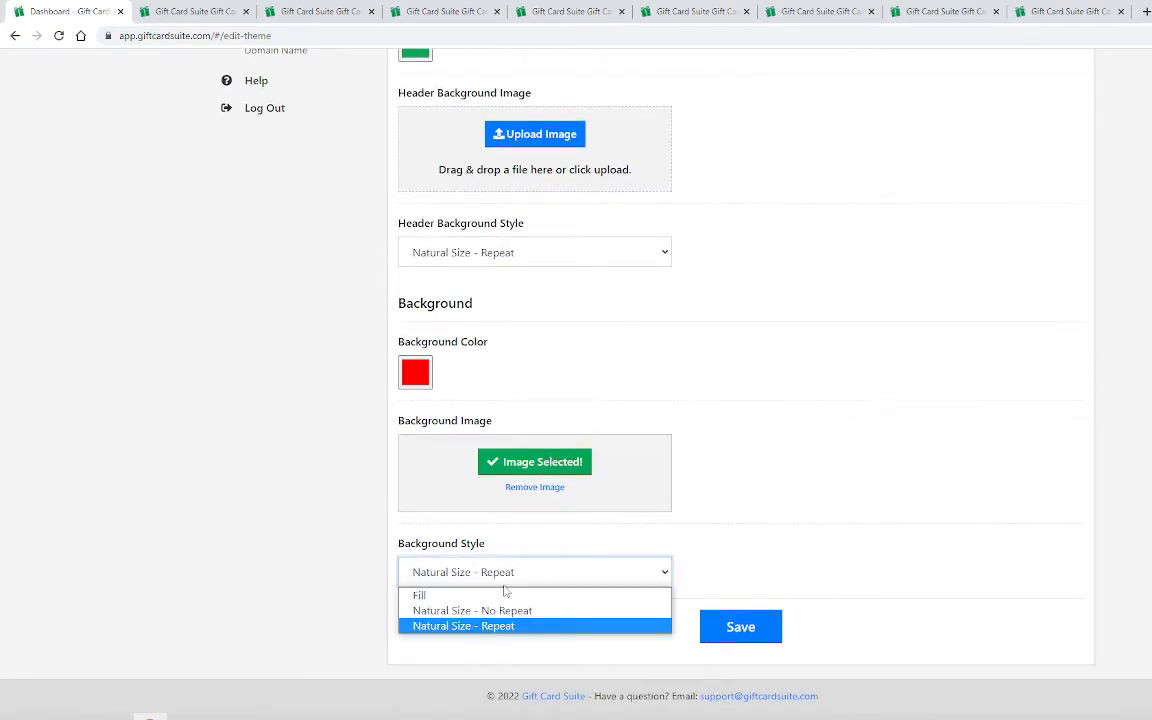
{"action": "left_click", "coordinate": [509, 597]}
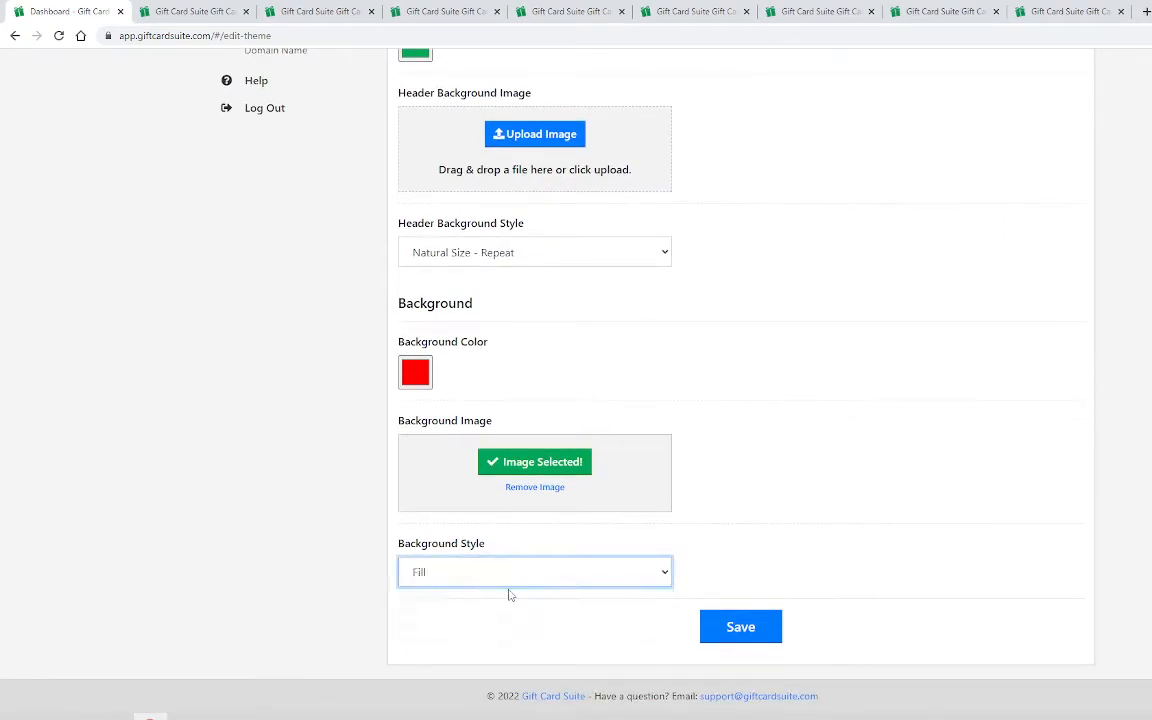
{"action": "left_click", "coordinate": [769, 623]}
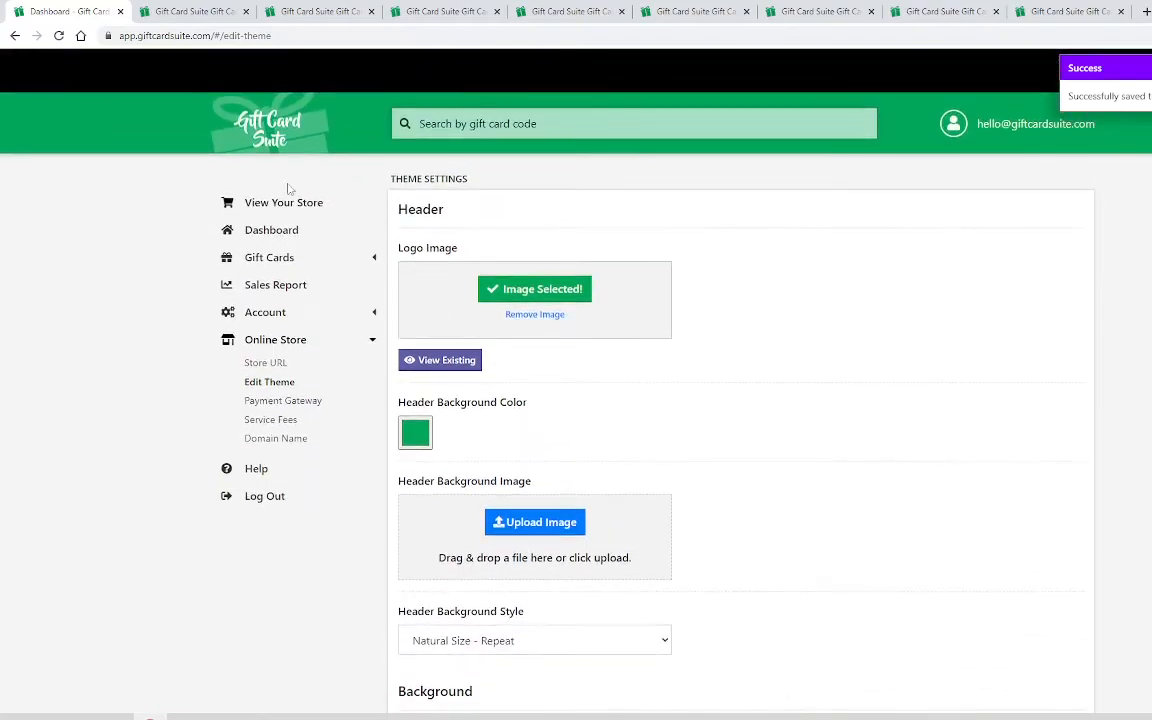
Open the storefront and examine how the background image covers the area around the gift cards
{"action": "left_click", "coordinate": [280, 200]}
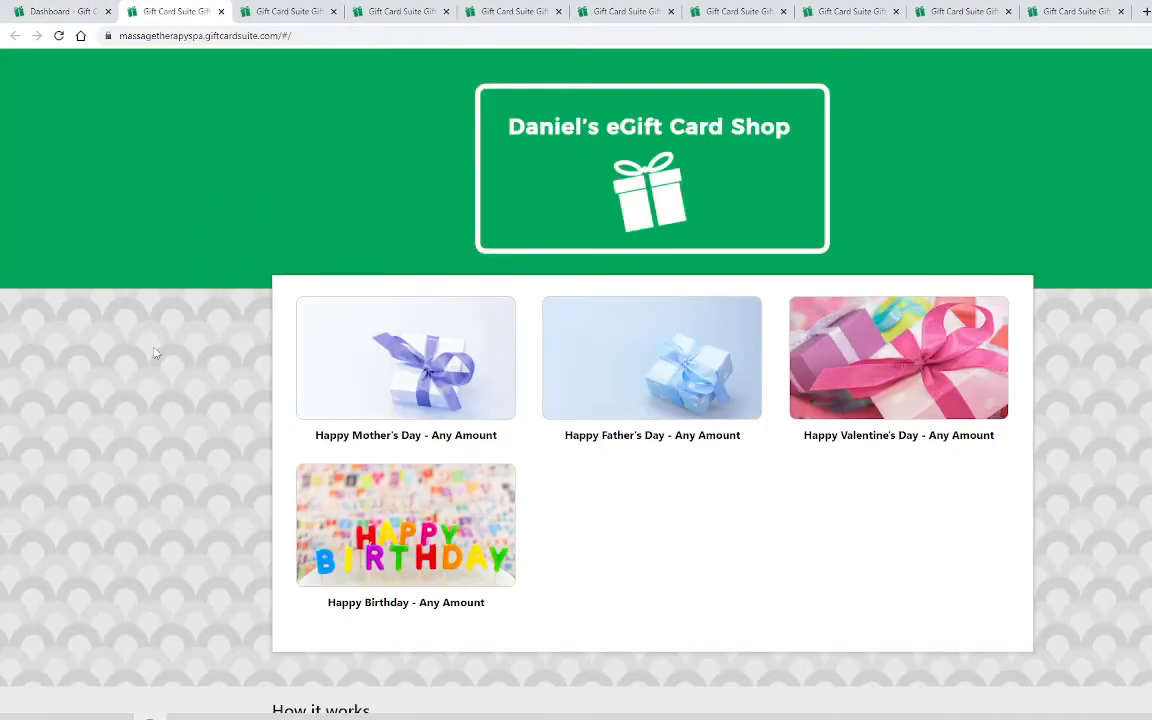
{"action": "scroll", "coordinate": [165, 400], "scroll_direction": "down", "scroll_amount": 3}
{"action": "scroll", "coordinate": [180, 411], "scroll_direction": "up", "scroll_amount": 2}
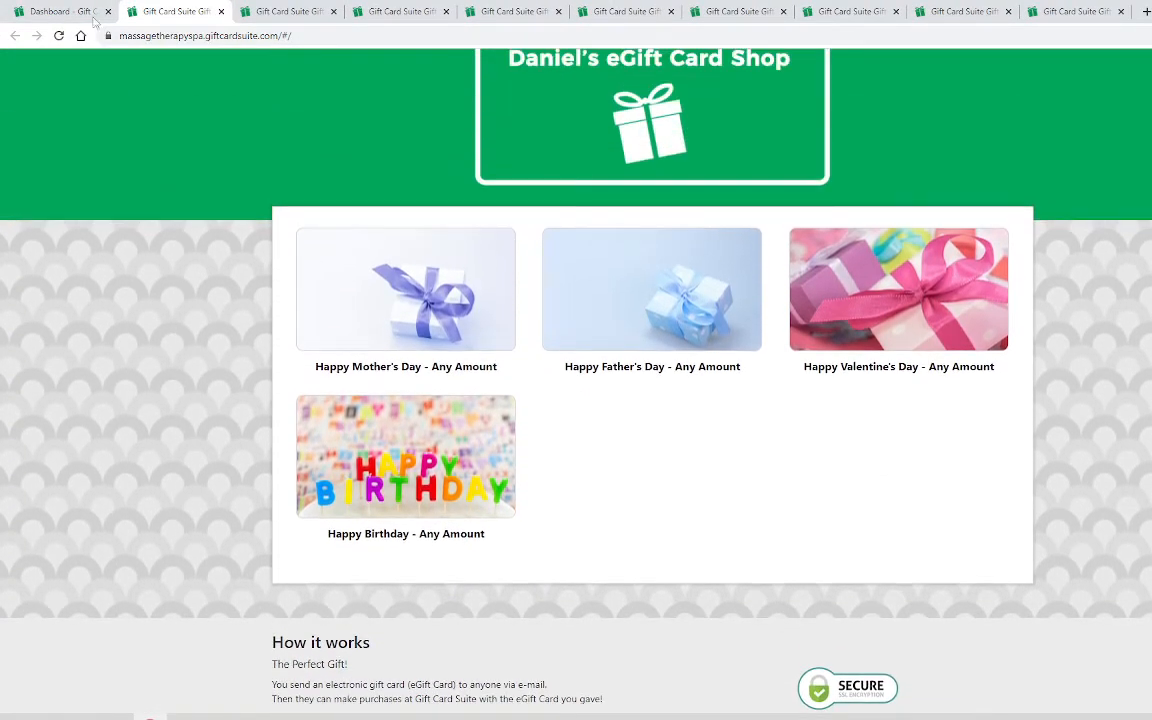
Save the theme with the page Background Style set to Natural Size - No Repeat and check it on the storefront
{"action": "left_click", "coordinate": [60, 11]}
{"action": "scroll", "coordinate": [869, 393], "scroll_direction": "down", "scroll_amount": 5}
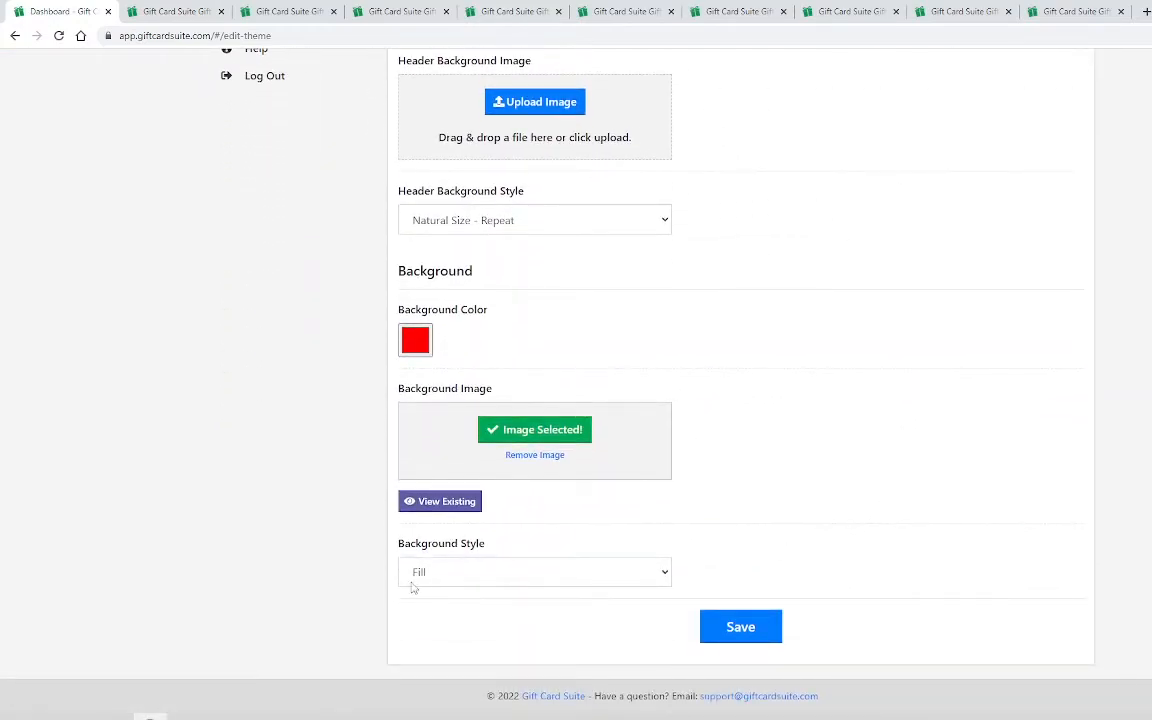
{"action": "left_click", "coordinate": [418, 580]}
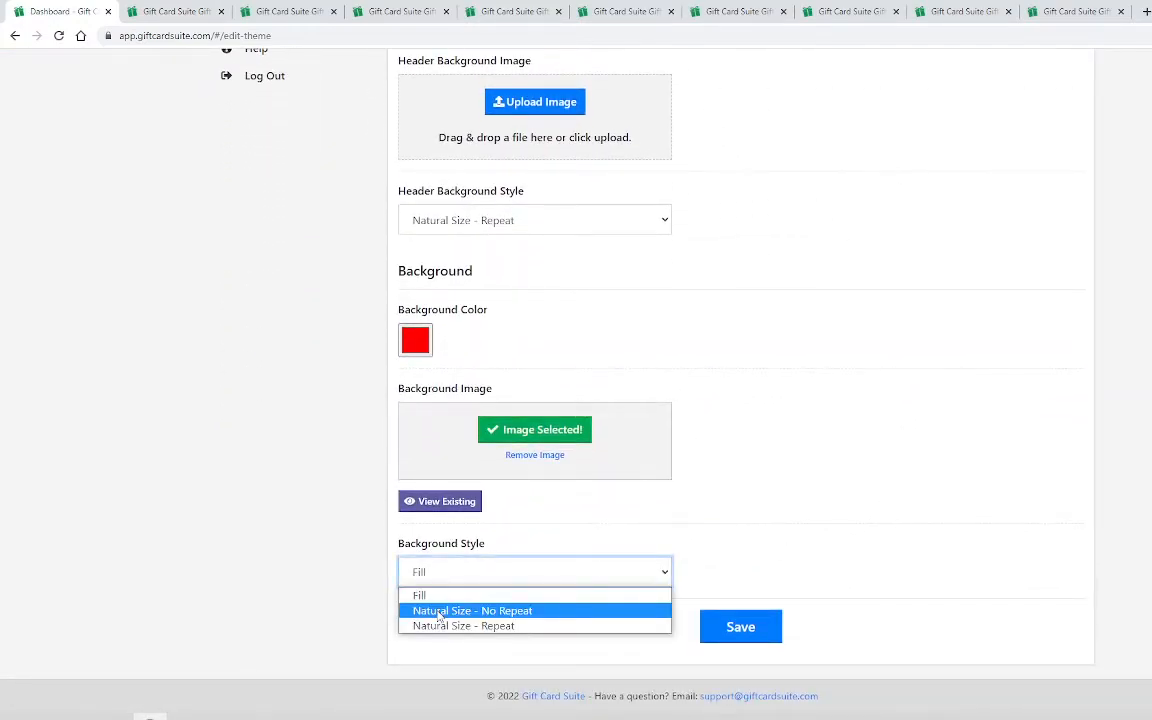
{"action": "left_click", "coordinate": [439, 612]}
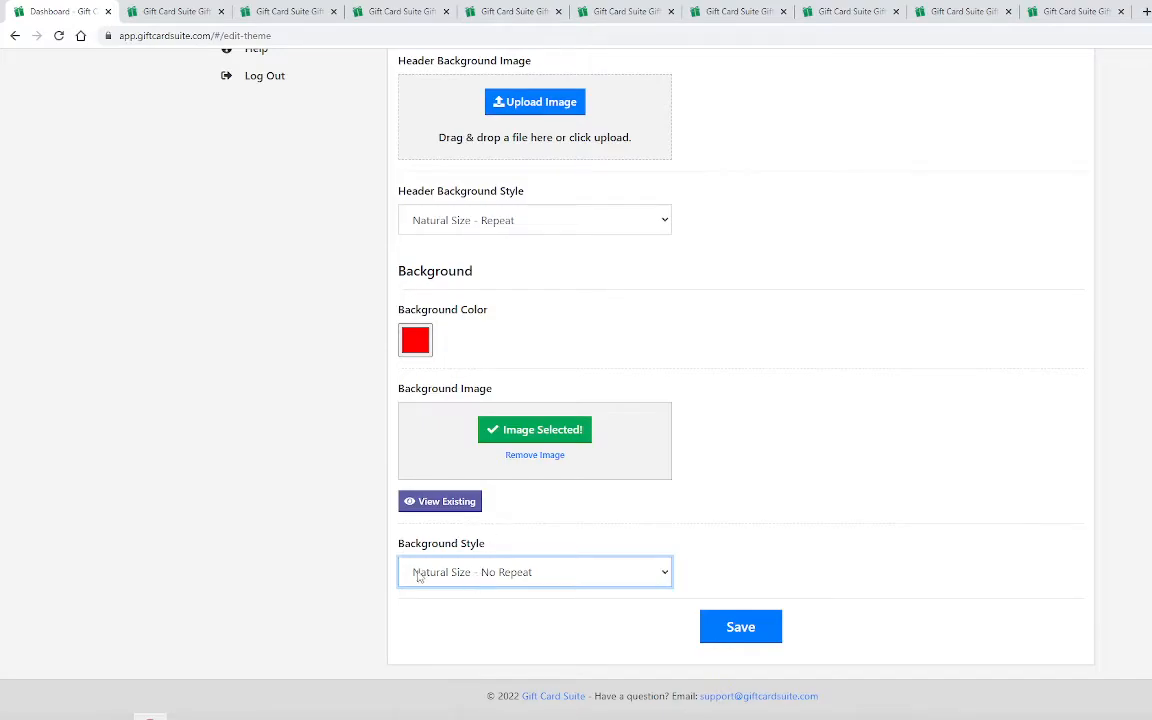
{"action": "left_click", "coordinate": [708, 626]}
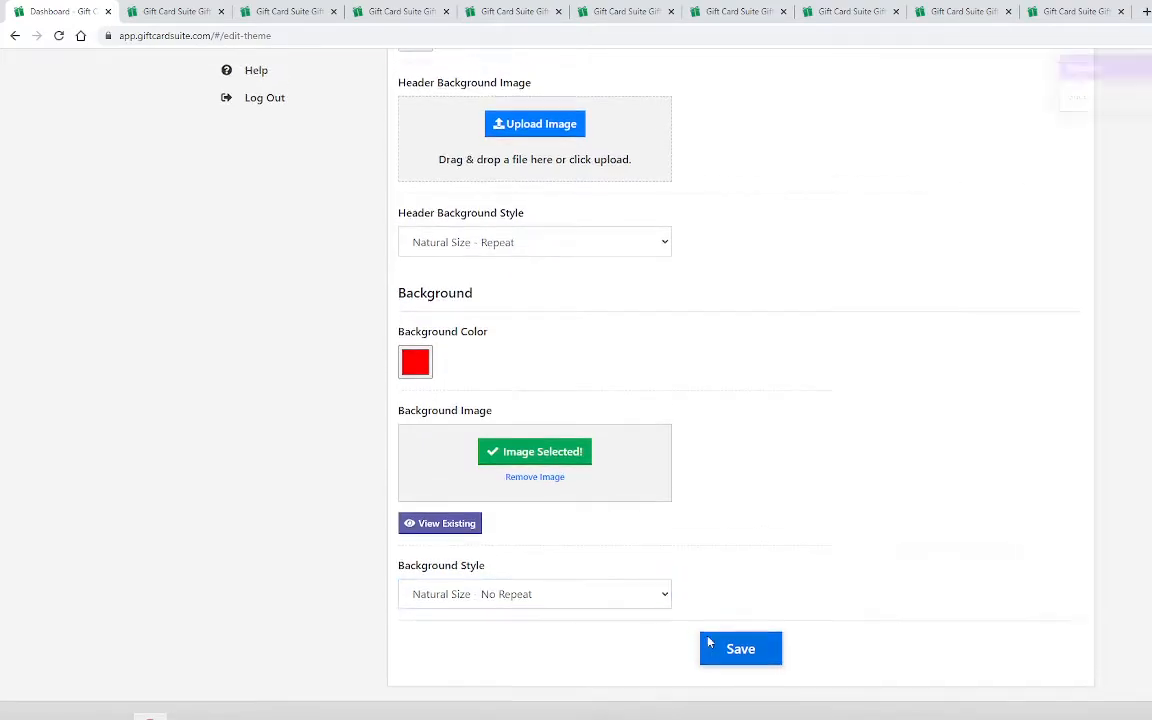
{"action": "left_click", "coordinate": [262, 200]}
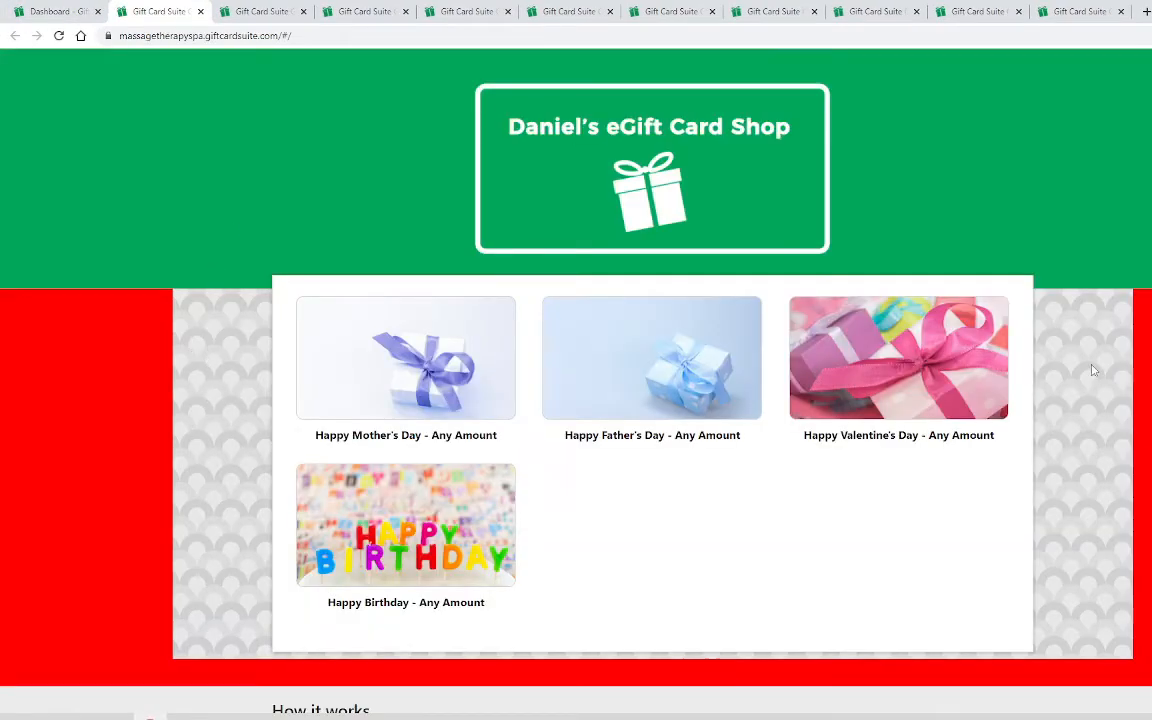
Change the page Background Style to Natural Size - Repeat, save the theme, and check the background pattern on the storefront
{"action": "left_click", "coordinate": [60, 11]}
{"action": "scroll", "coordinate": [620, 450], "scroll_direction": "down", "scroll_amount": 5}
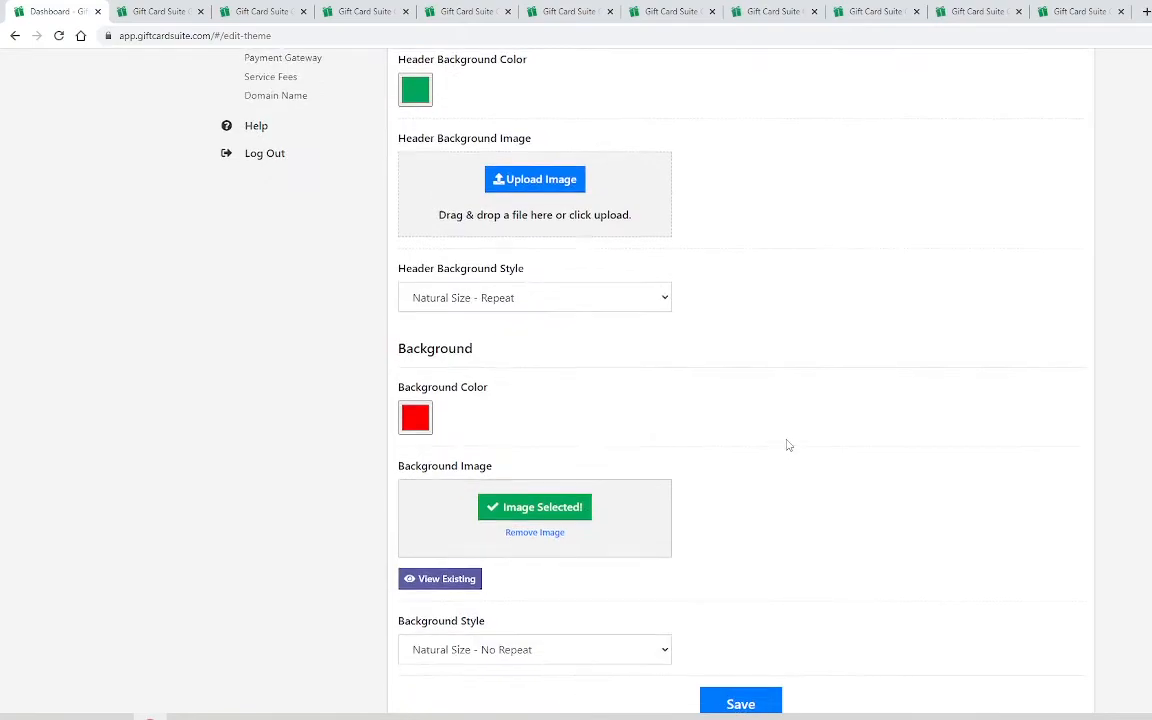
{"action": "left_click", "coordinate": [662, 574]}
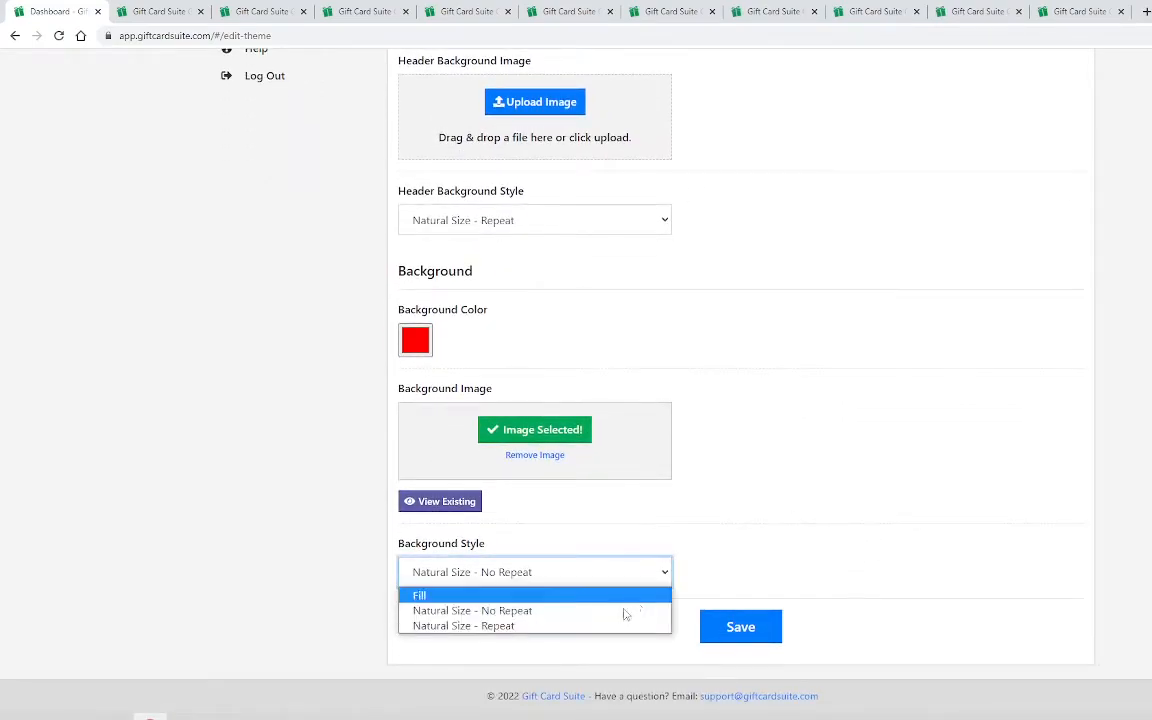
{"action": "left_click", "coordinate": [496, 626]}
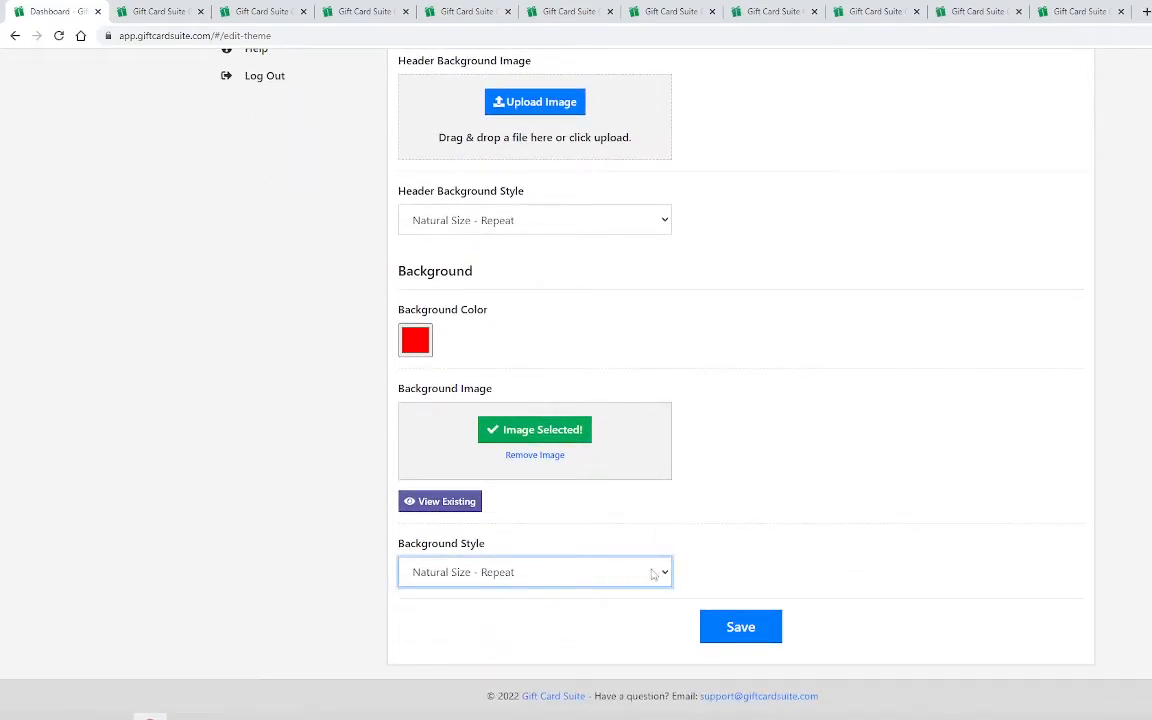
{"action": "left_click", "coordinate": [713, 627]}
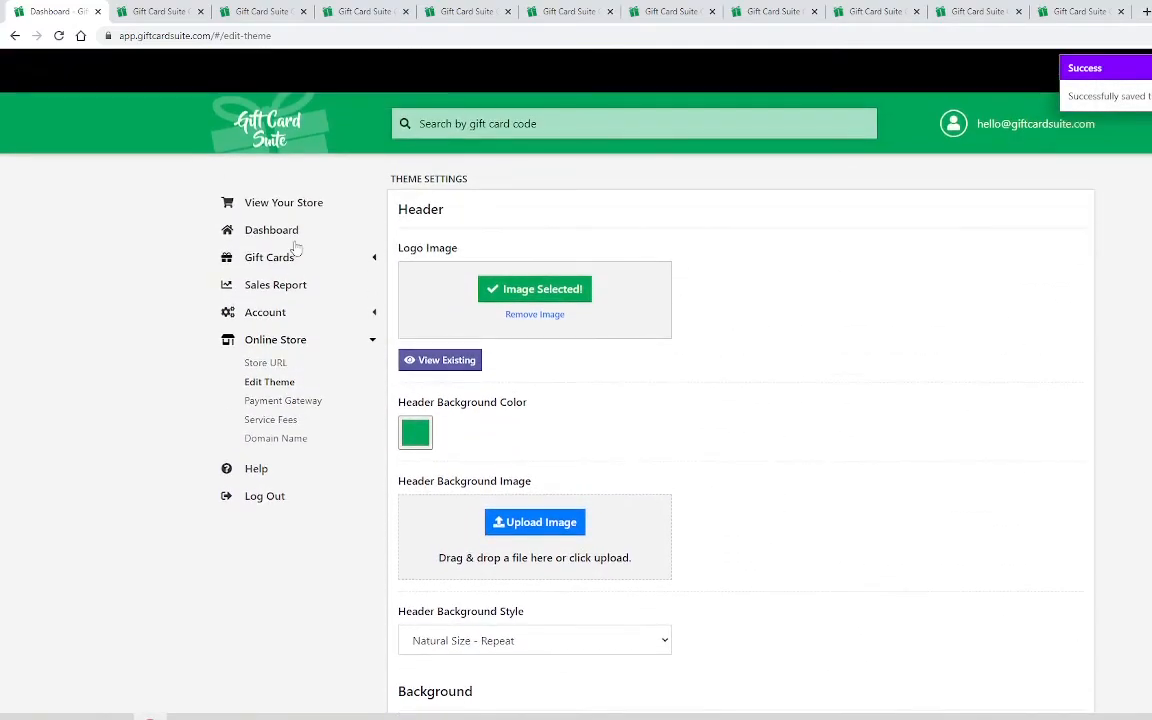
{"action": "left_click", "coordinate": [283, 204]}
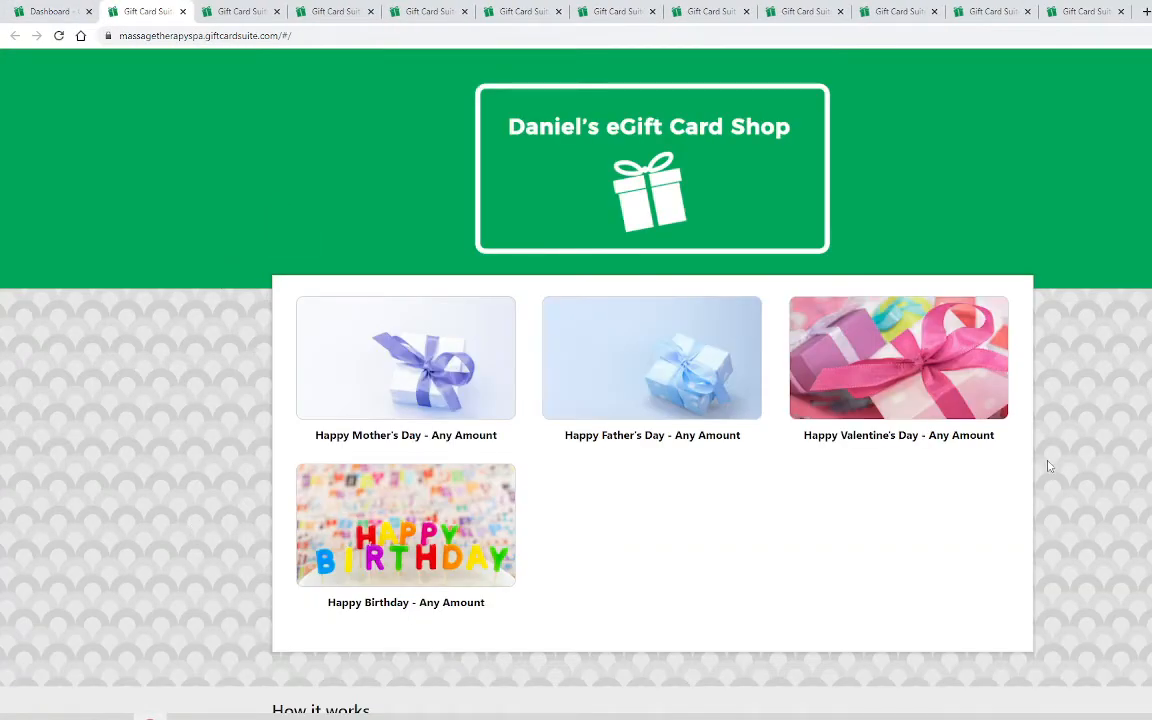
{"action": "scroll", "coordinate": [1043, 469], "scroll_direction": "down", "scroll_amount": 1}
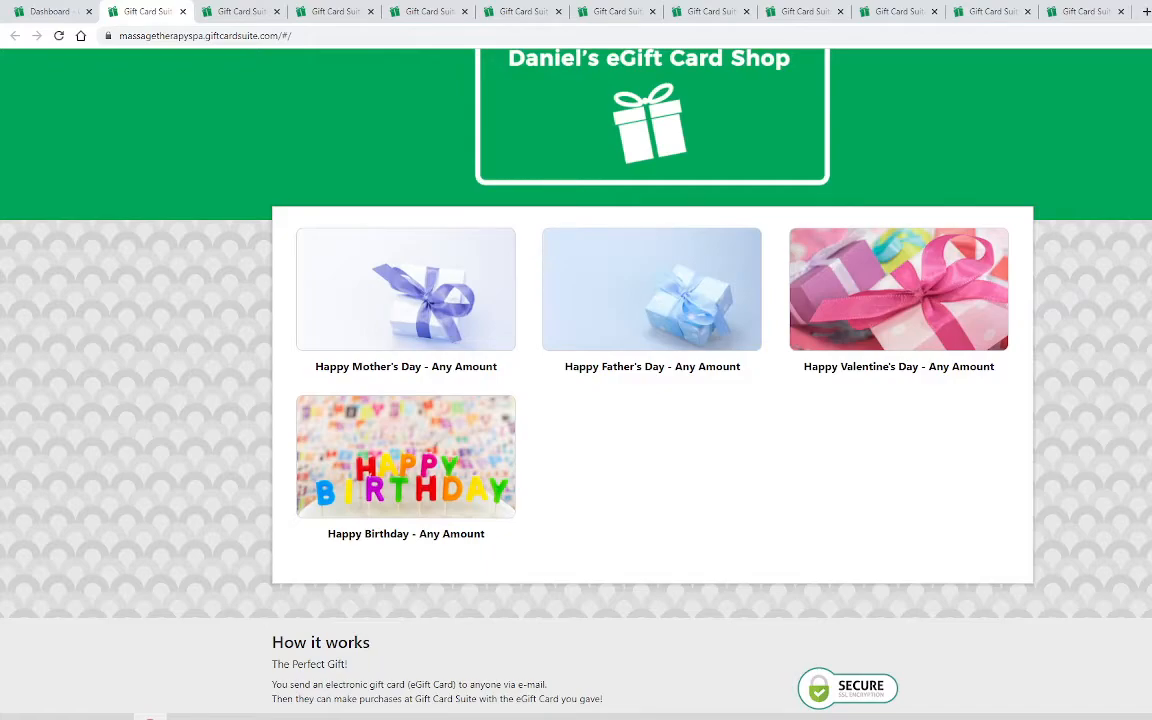
Return to the theme settings and remove the page's background image
{"action": "left_click", "coordinate": [48, 11]}
{"action": "scroll", "coordinate": [764, 417], "scroll_direction": "down", "scroll_amount": 5}
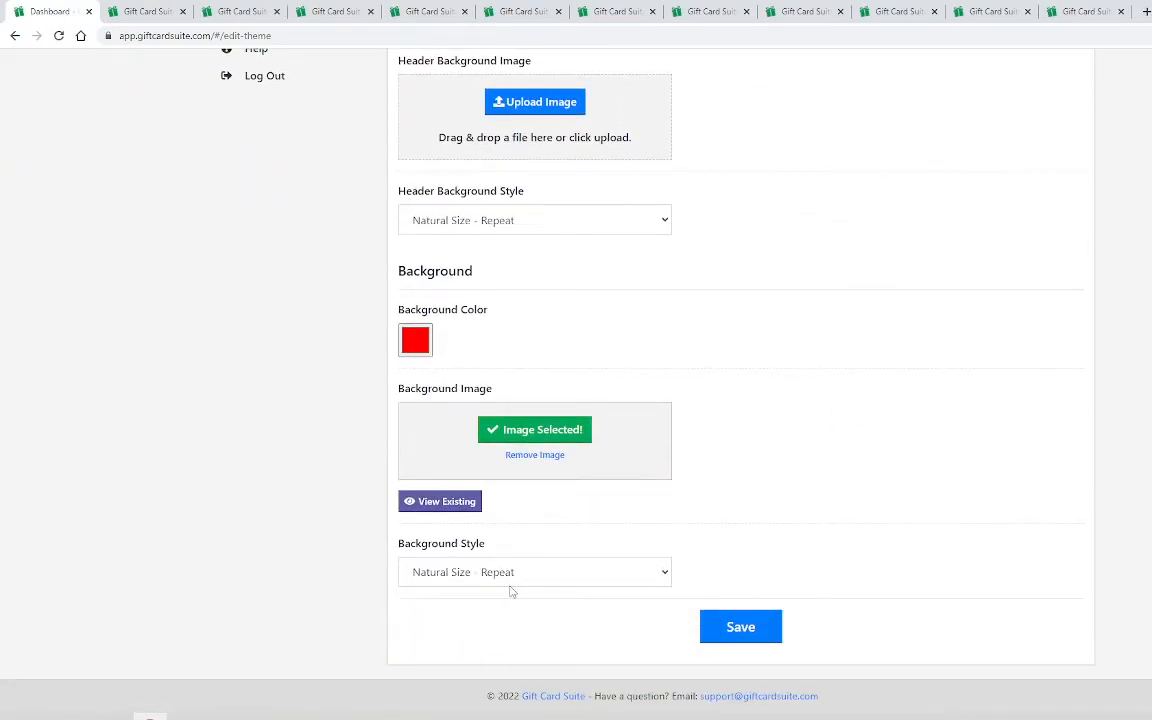
{"action": "left_click", "coordinate": [535, 455]}
Set the page background color to RGB 249, 249, 249 and save the theme
{"action": "left_click", "coordinate": [415, 340]}
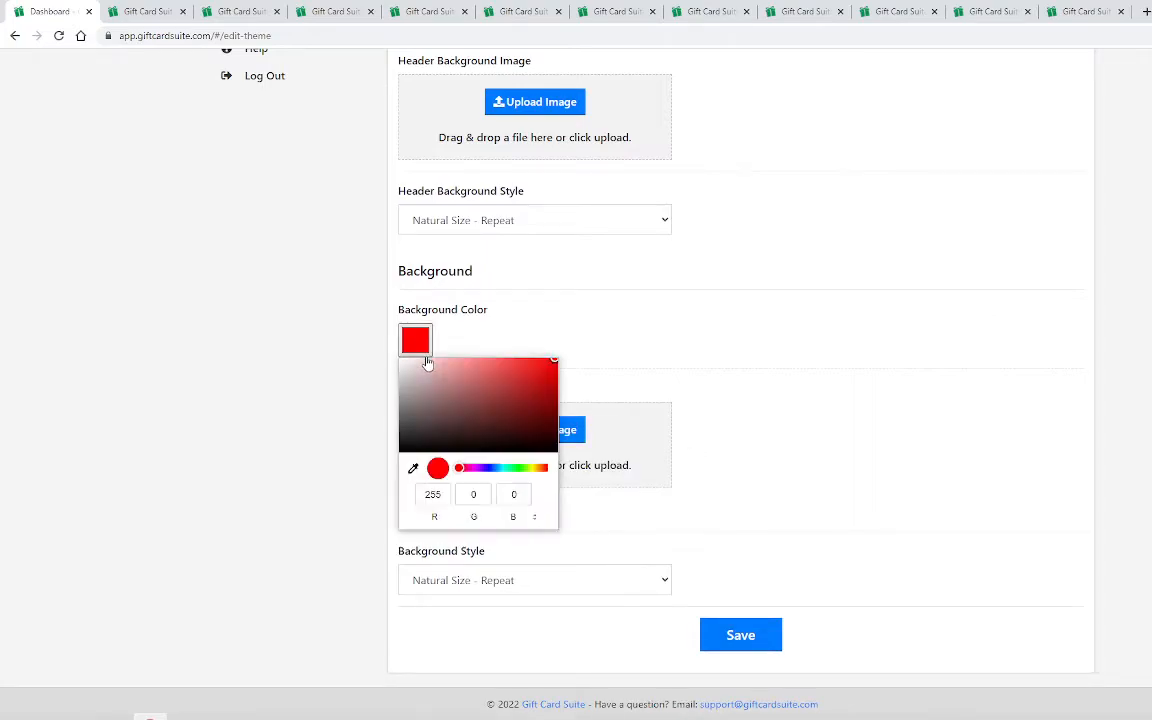
{"action": "mouse_move", "coordinate": [503, 444]}
{"action": "left_mouse_down"}
{"action": "mouse_move", "coordinate": [400, 381]}
{"action": "mouse_move", "coordinate": [478, 417]}
{"action": "mouse_move", "coordinate": [504, 444]}
{"action": "mouse_move", "coordinate": [486, 429]}
{"action": "mouse_move", "coordinate": [553, 406]}
{"action": "mouse_move", "coordinate": [550, 378]}
{"action": "mouse_move", "coordinate": [518, 400]}
{"action": "mouse_move", "coordinate": [537, 366]}
{"action": "left_mouse_up"}
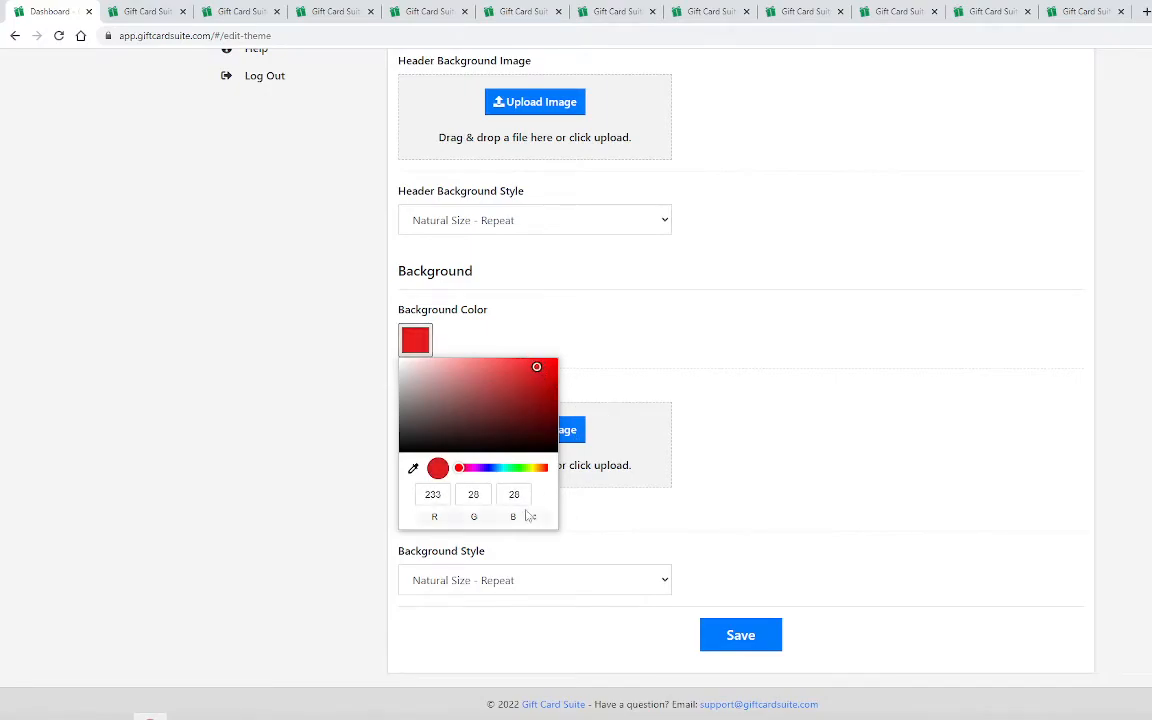
{"action": "double_click", "coordinate": [448, 498]}
{"action": "type", "text": "249"}
{"action": "double_click", "coordinate": [483, 497]}
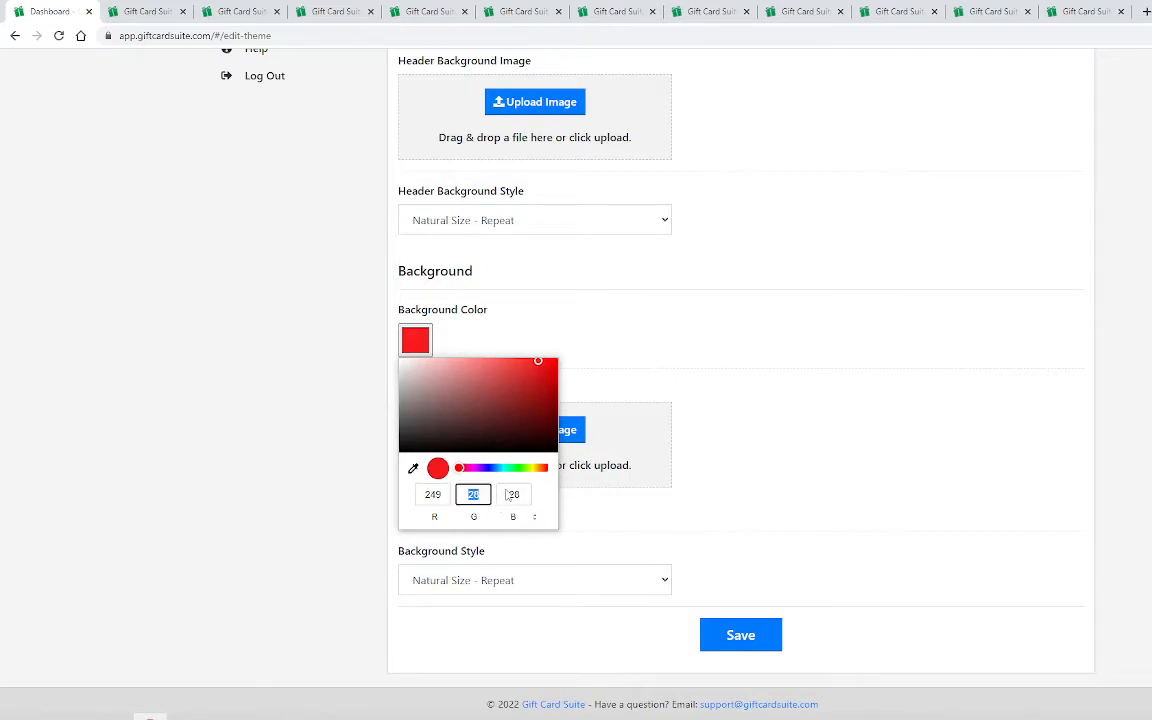
{"action": "type", "text": "249"}
{"action": "double_click", "coordinate": [511, 493]}
{"action": "type", "text": "249"}
{"action": "left_click", "coordinate": [640, 500]}
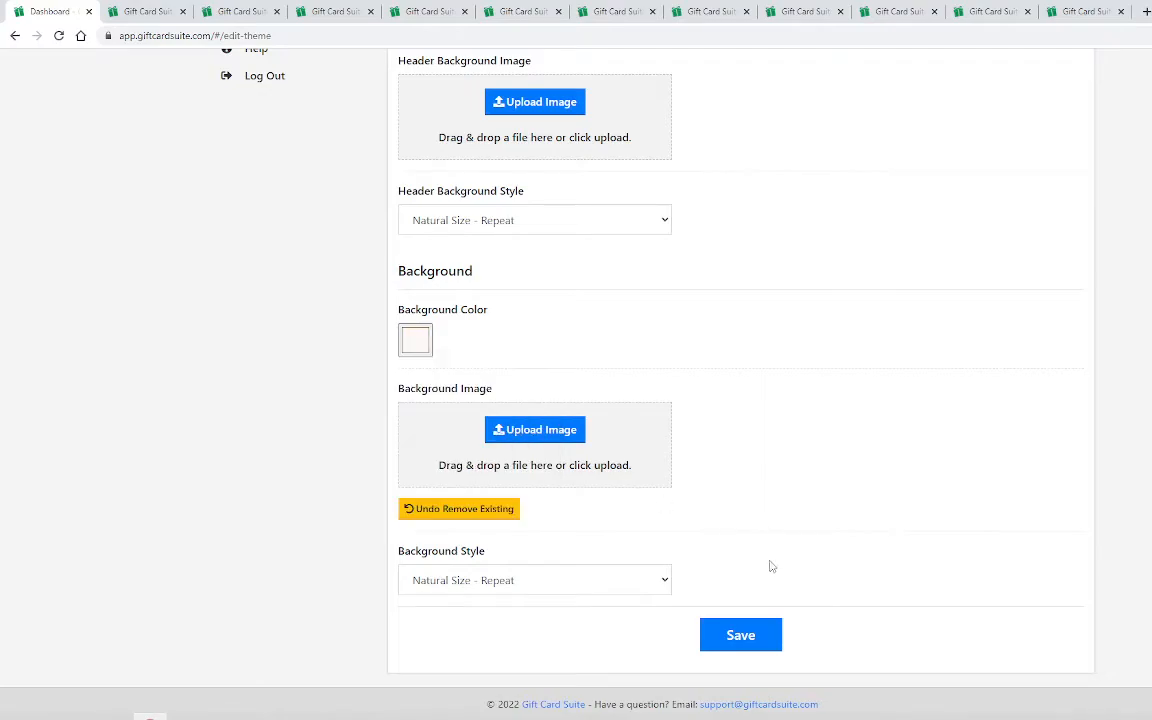
{"action": "left_click", "coordinate": [745, 648]}
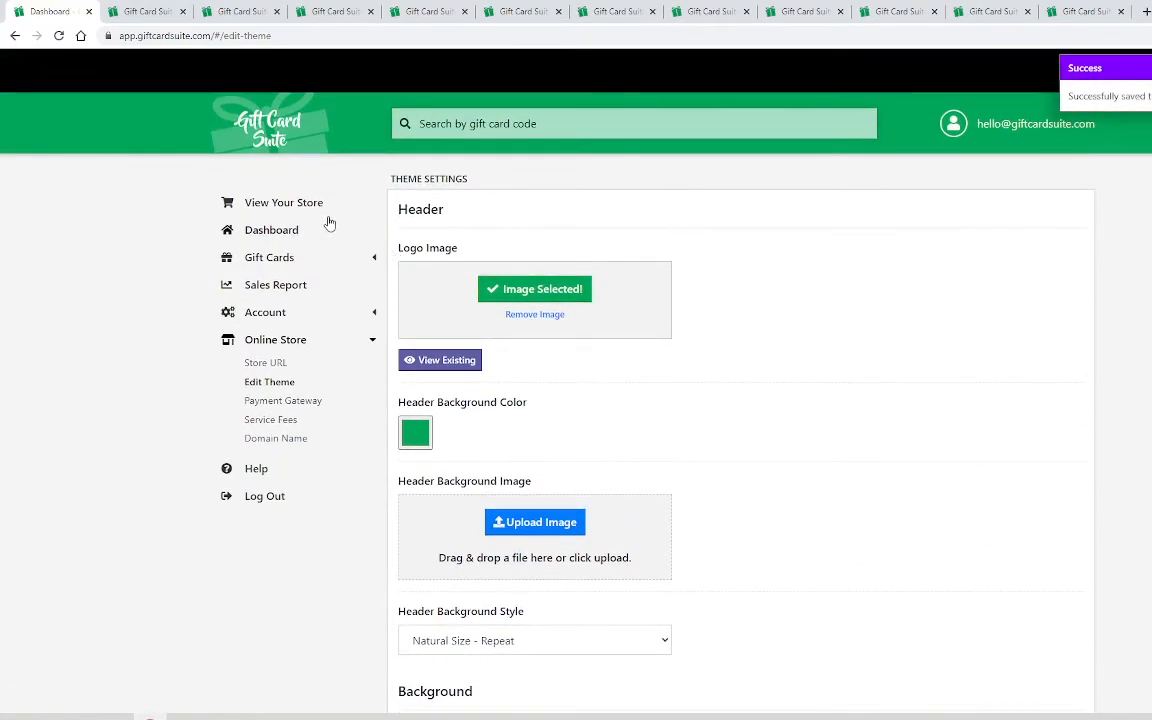
Open the updated storefront and look over the light gray page background around the gift cards
{"action": "left_click", "coordinate": [320, 204]}
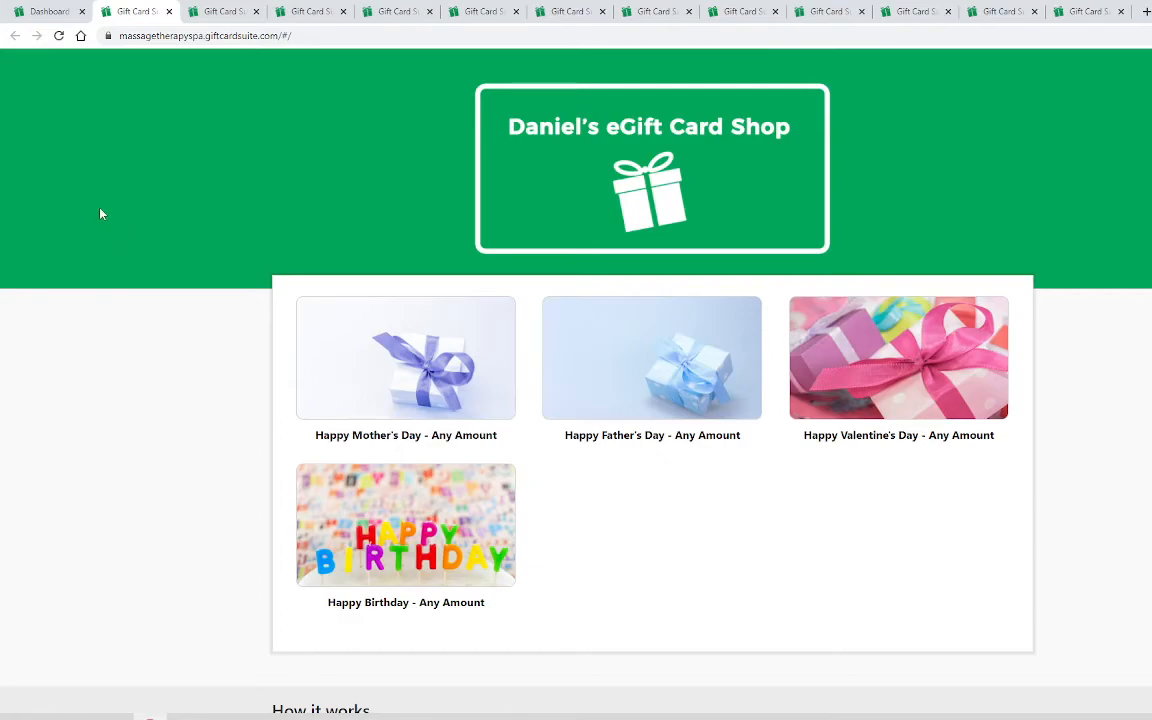
{"action": "scroll", "coordinate": [218, 205], "scroll_direction": "down", "scroll_amount": 3}
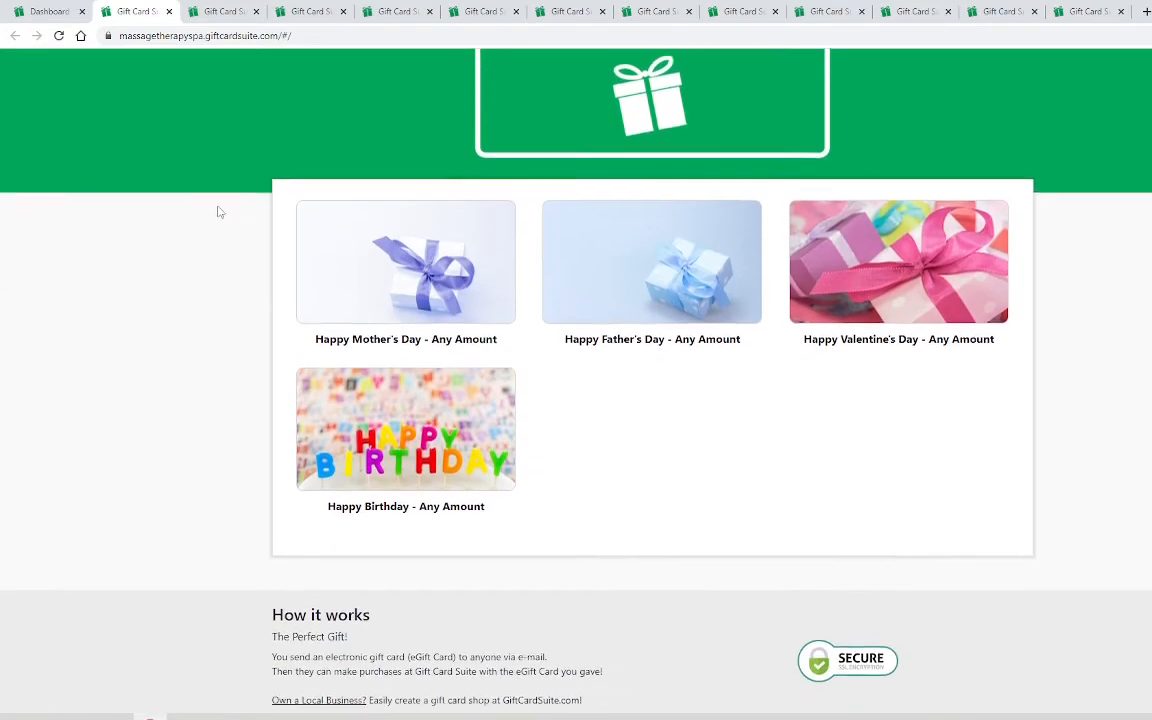
{"action": "scroll", "coordinate": [231, 310], "scroll_direction": "up", "scroll_amount": 2}
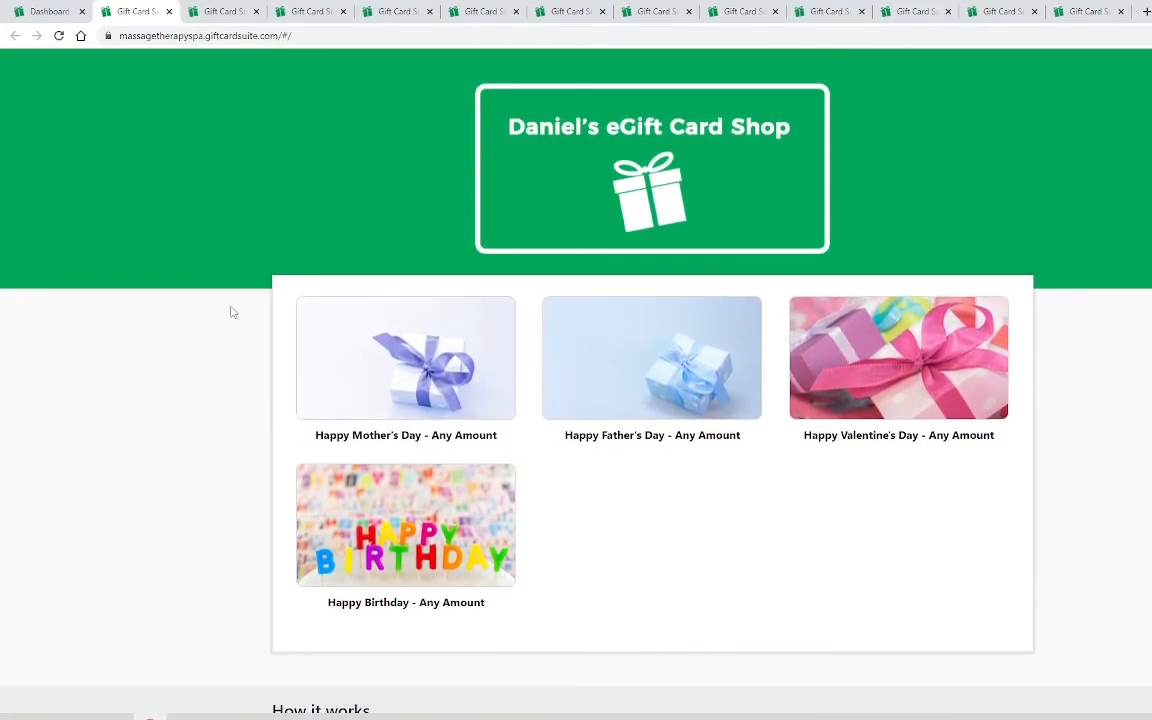